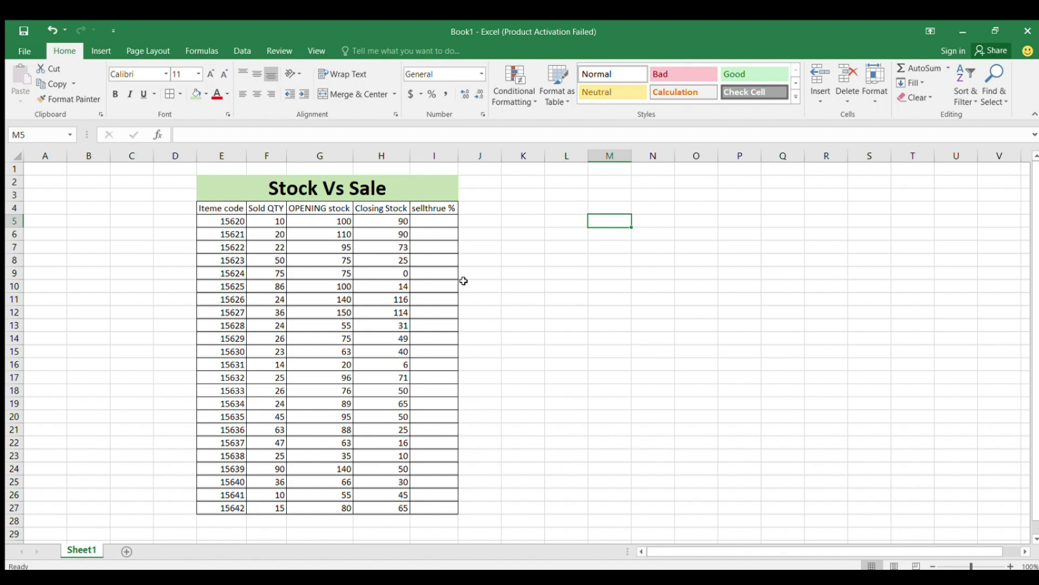
- Look through the item codes in column E of the Stock Vs Sale table
click(562, 198)
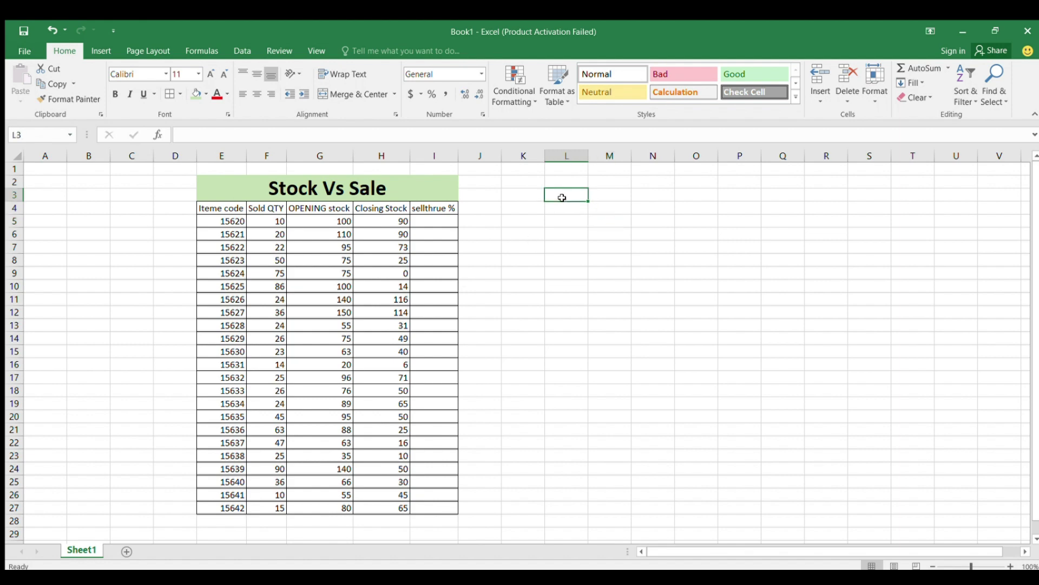
click(225, 206)
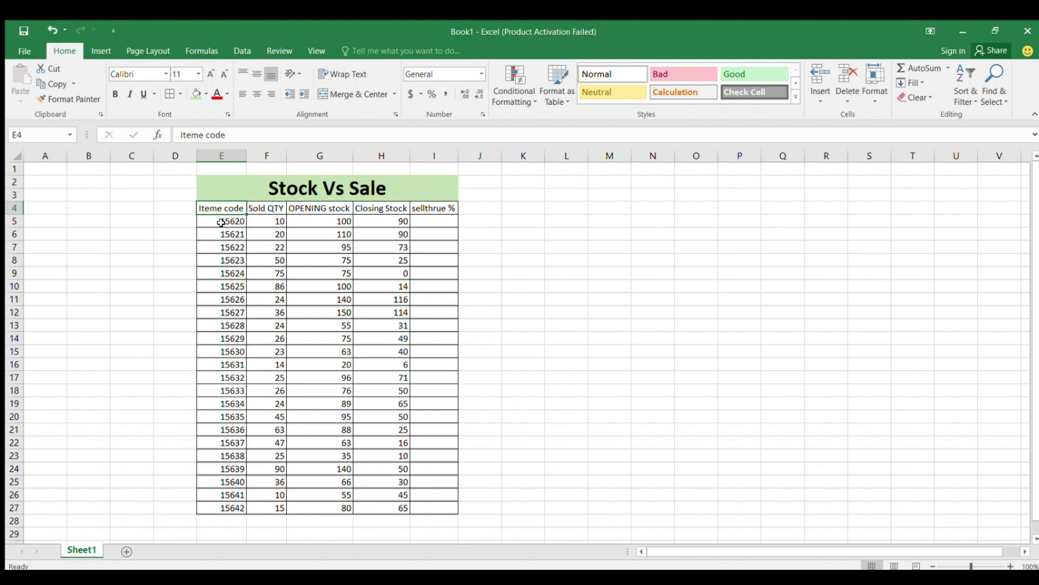
click(221, 222)
click(217, 238)
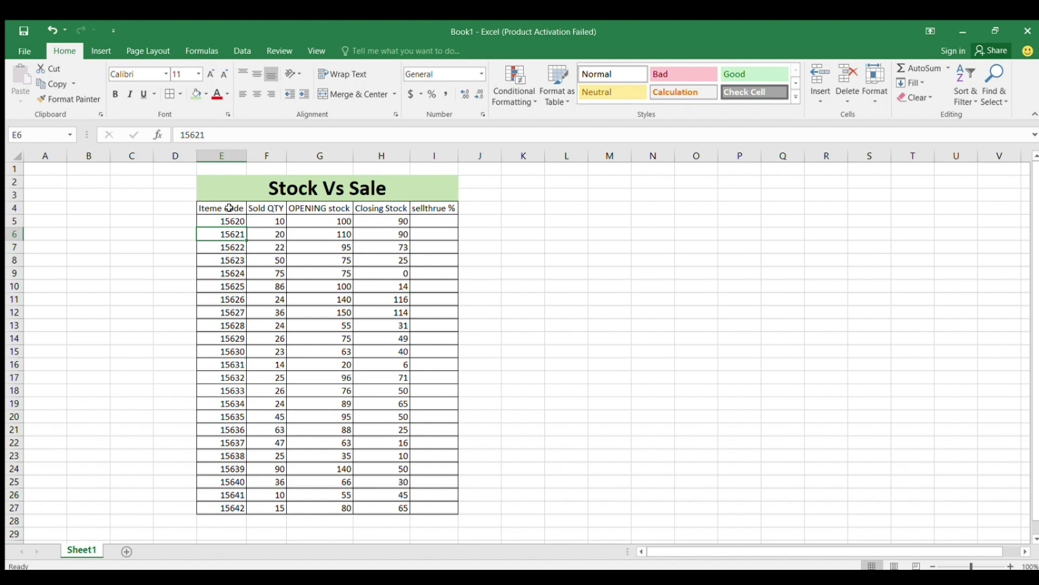
click(231, 250)
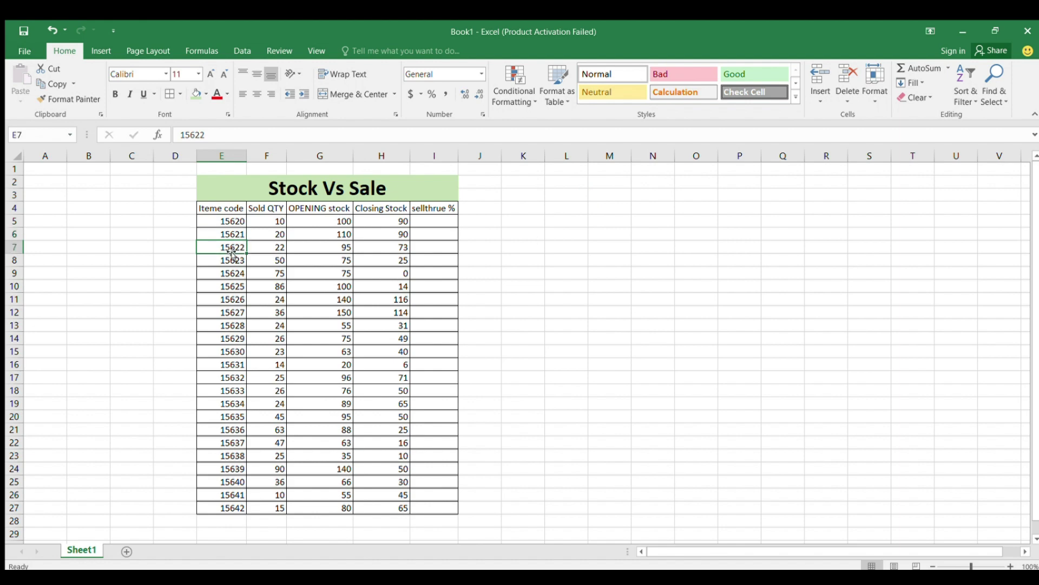
click(231, 274)
click(234, 298)
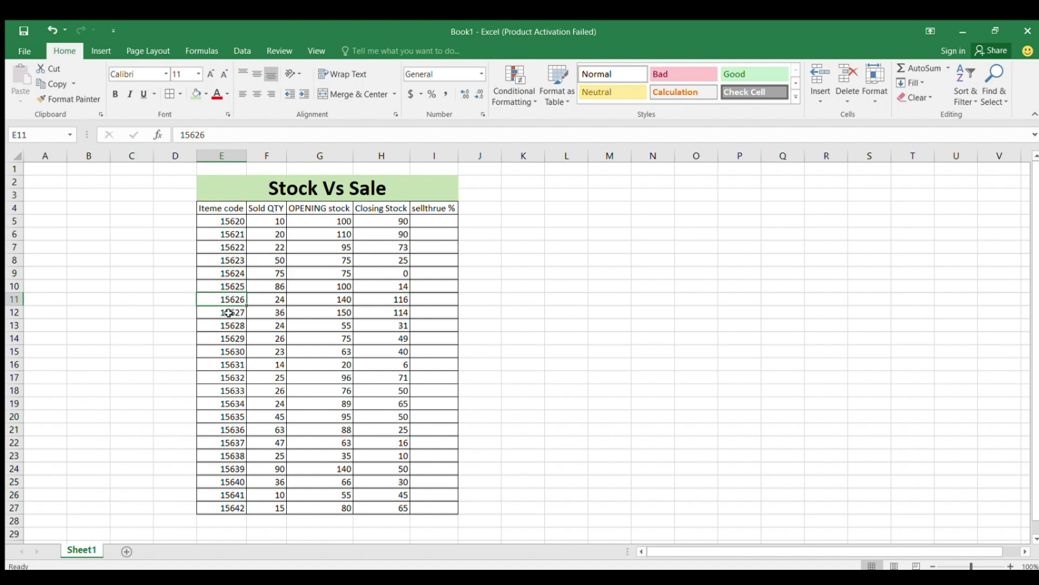
click(229, 312)
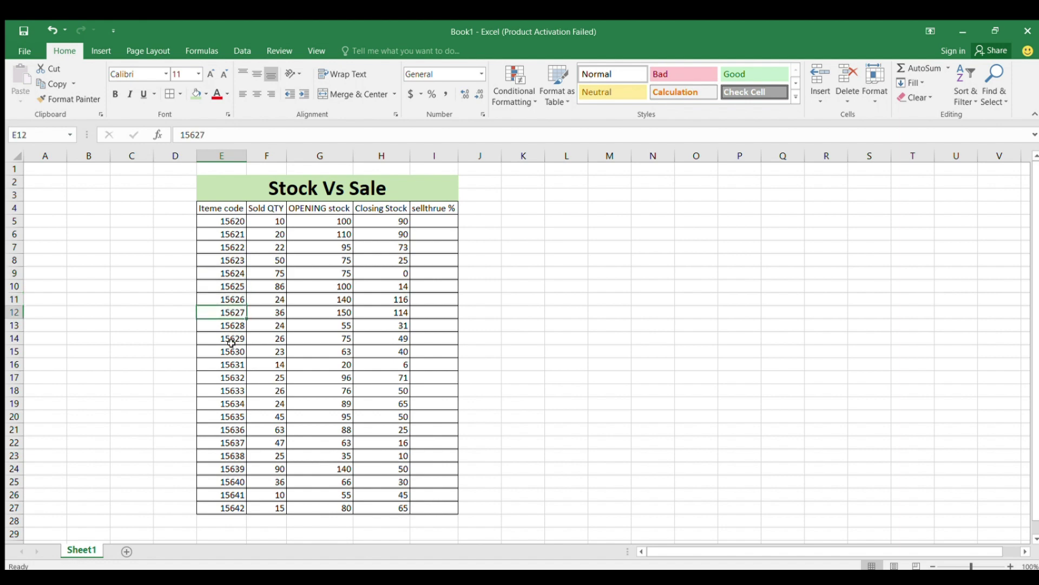
click(232, 338)
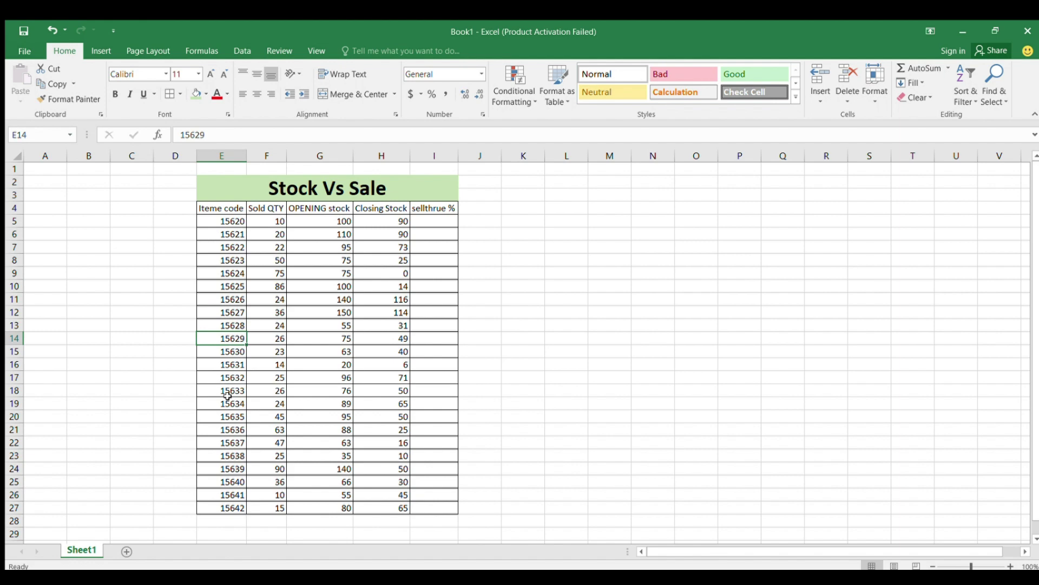
click(222, 485)
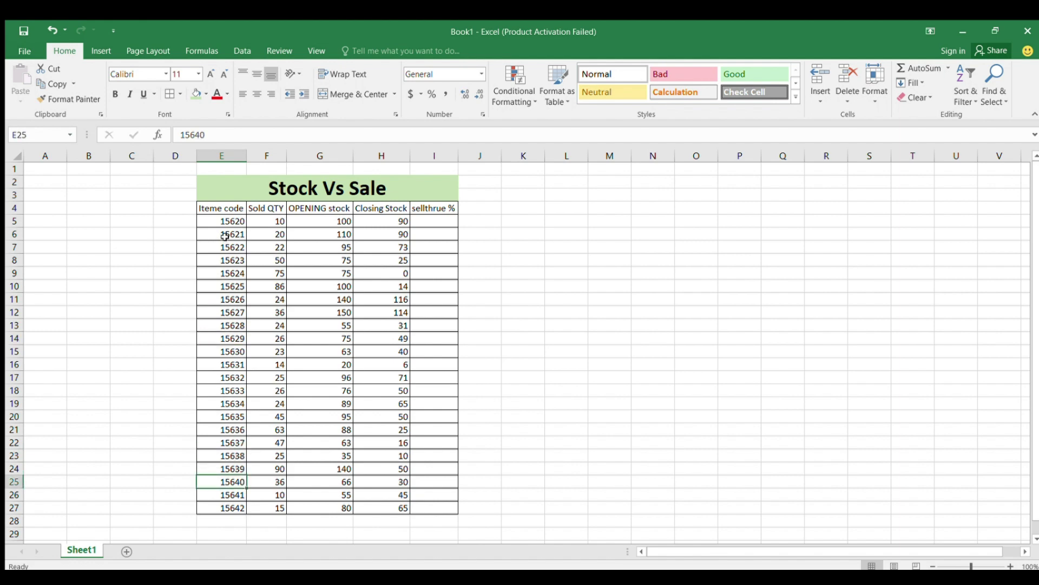
click(225, 223)
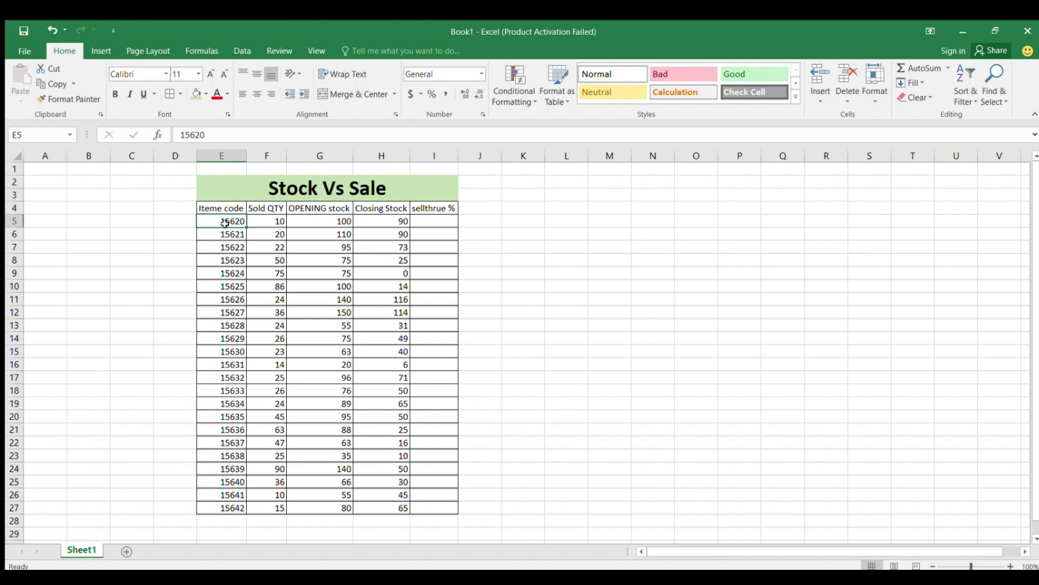
click(227, 260)
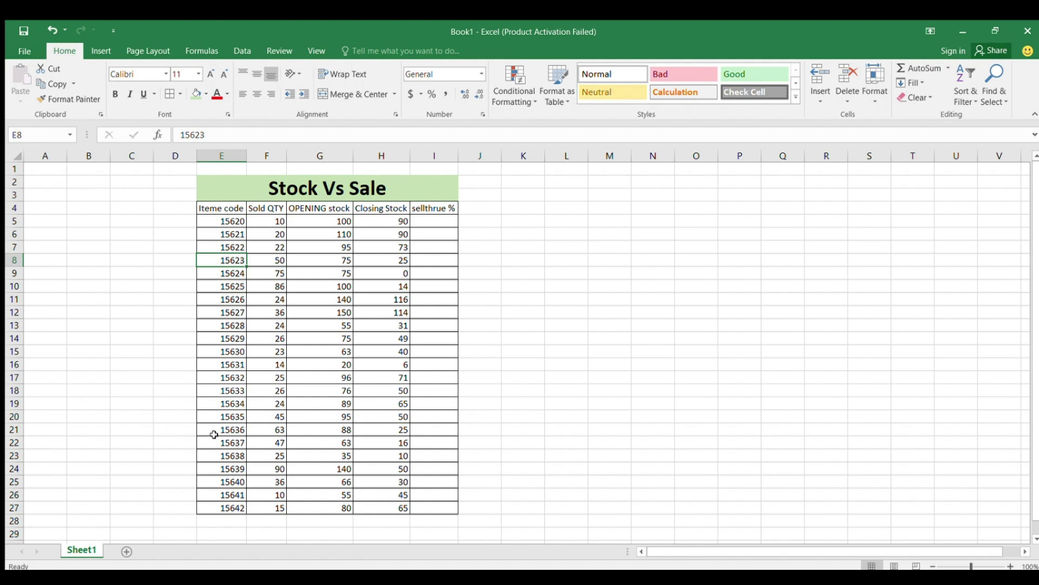
- Examine the sold quantities and the opening stock values of the first items in columns F and G
click(267, 218)
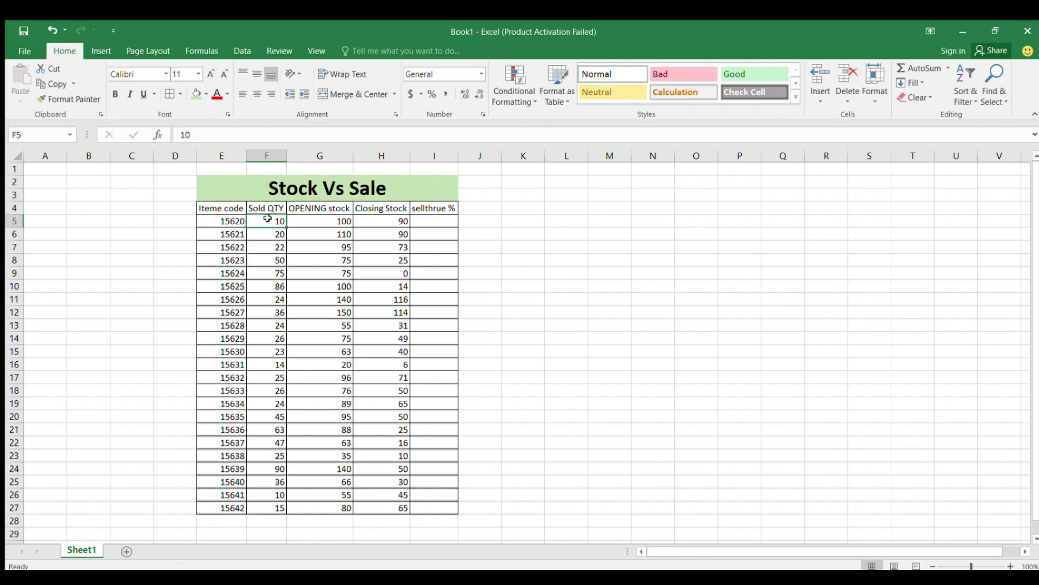
click(267, 234)
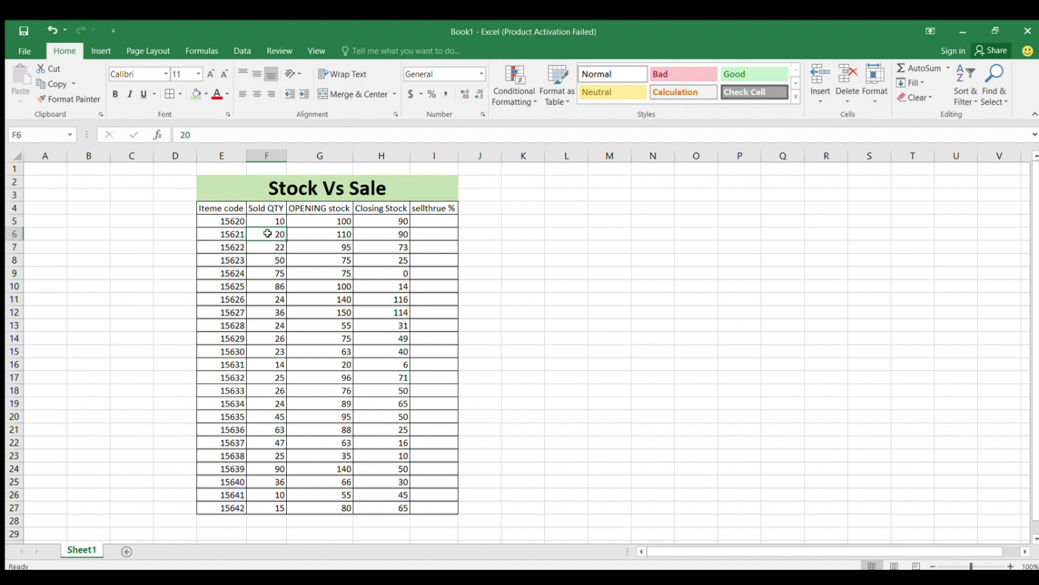
click(268, 246)
click(269, 261)
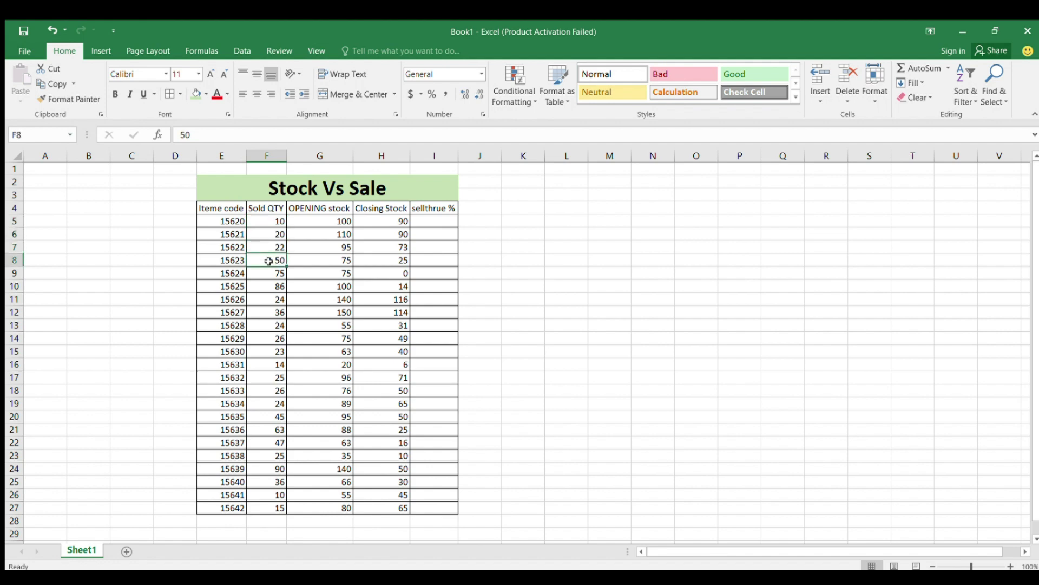
click(269, 275)
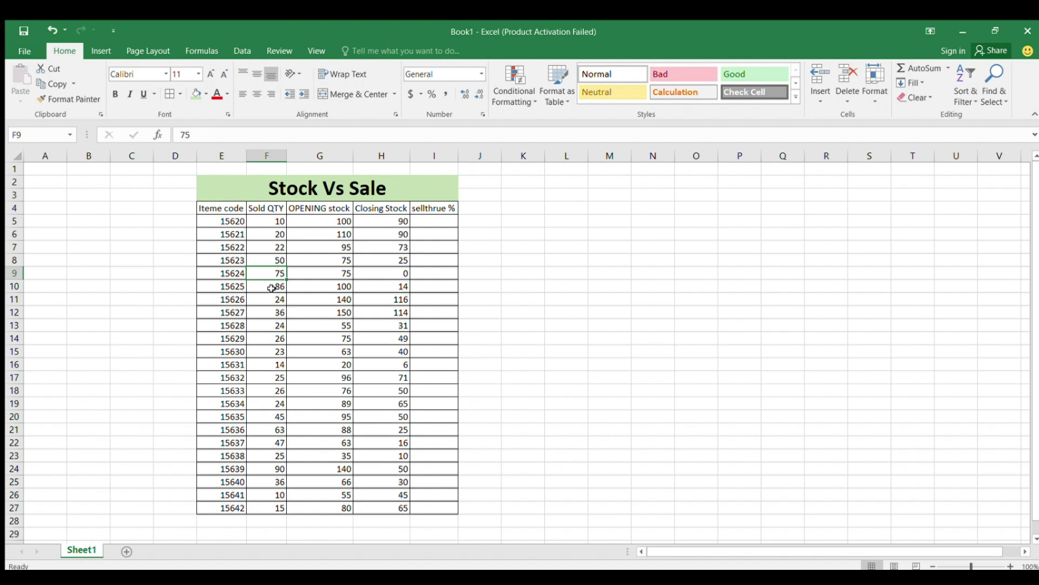
click(265, 221)
click(269, 244)
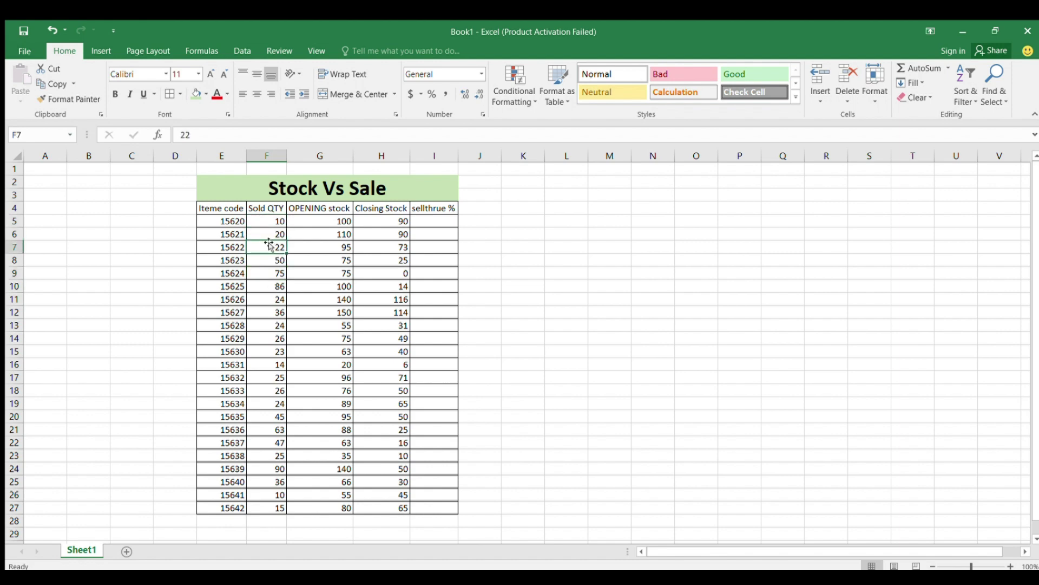
click(271, 298)
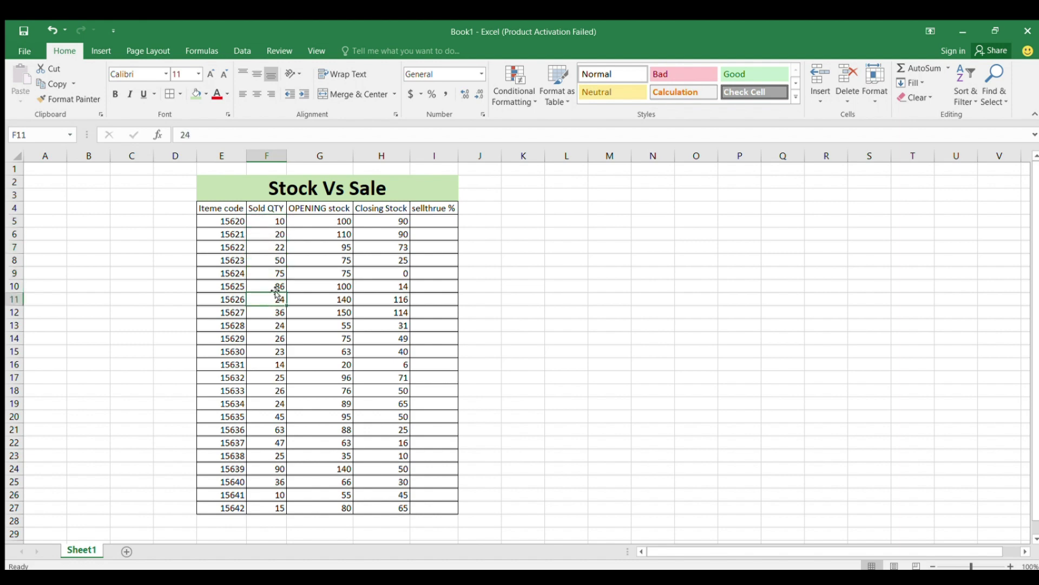
click(320, 213)
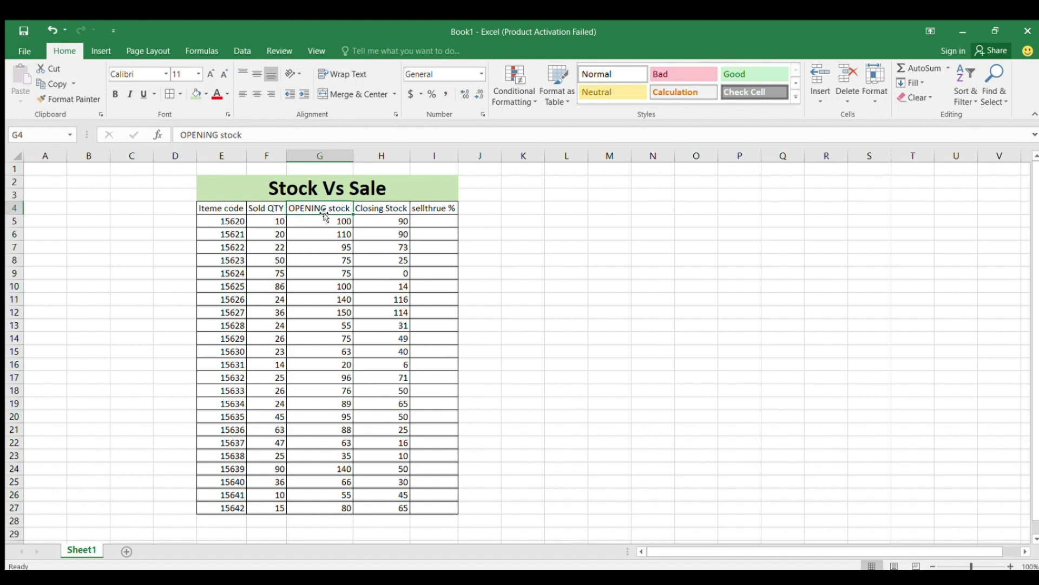
click(325, 222)
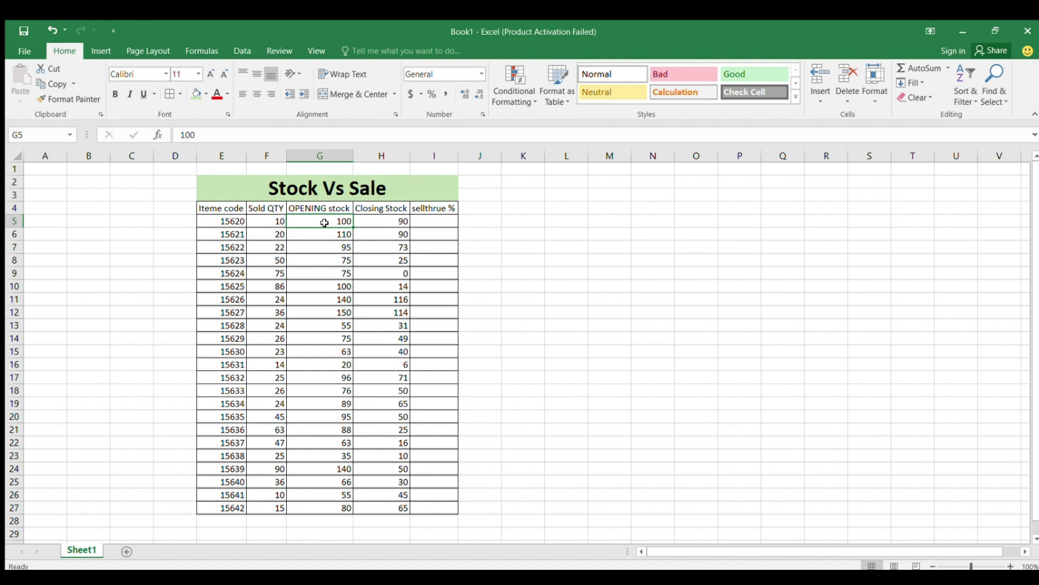
click(326, 235)
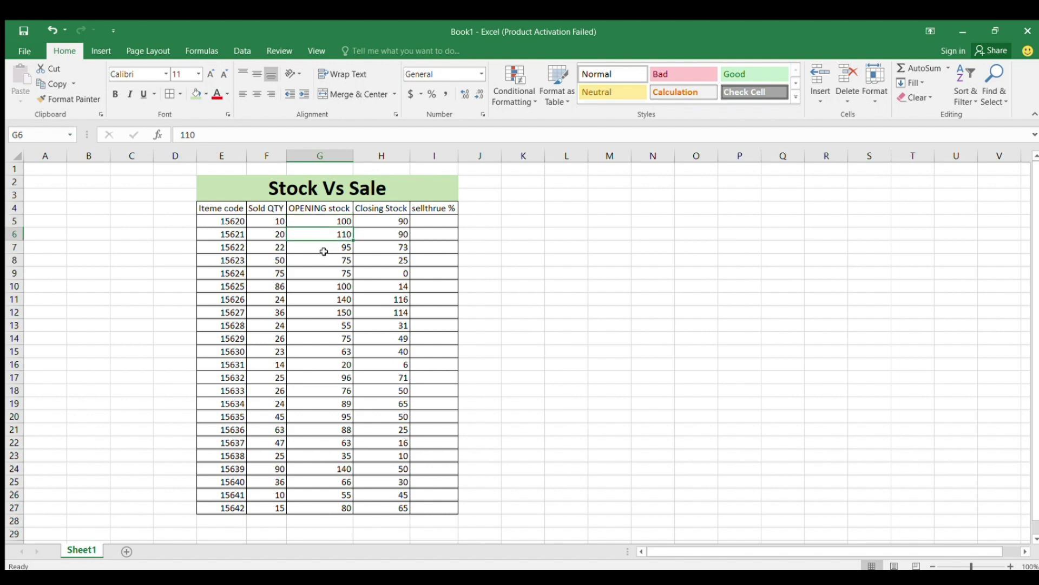
click(329, 223)
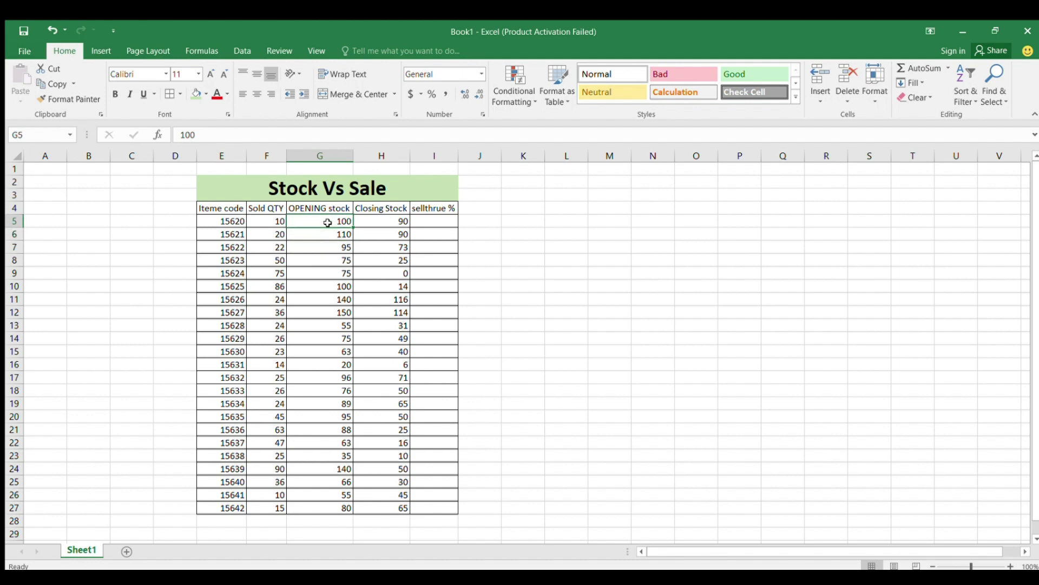
- Examine how the closing stock in column H is calculated from the opening stock and sold quantity
click(371, 222)
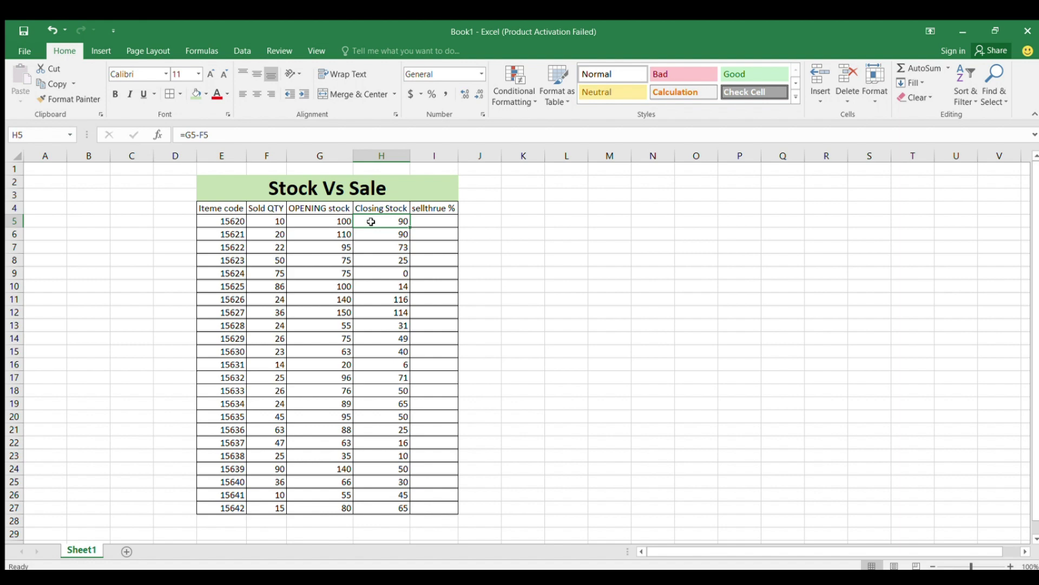
click(375, 232)
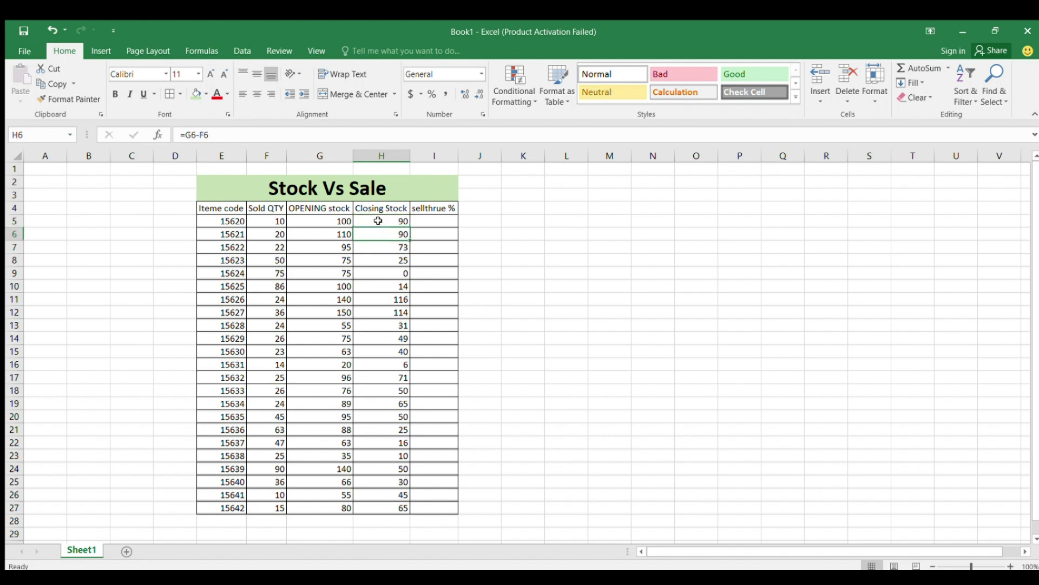
drag(395, 221, 338, 220)
click(337, 220)
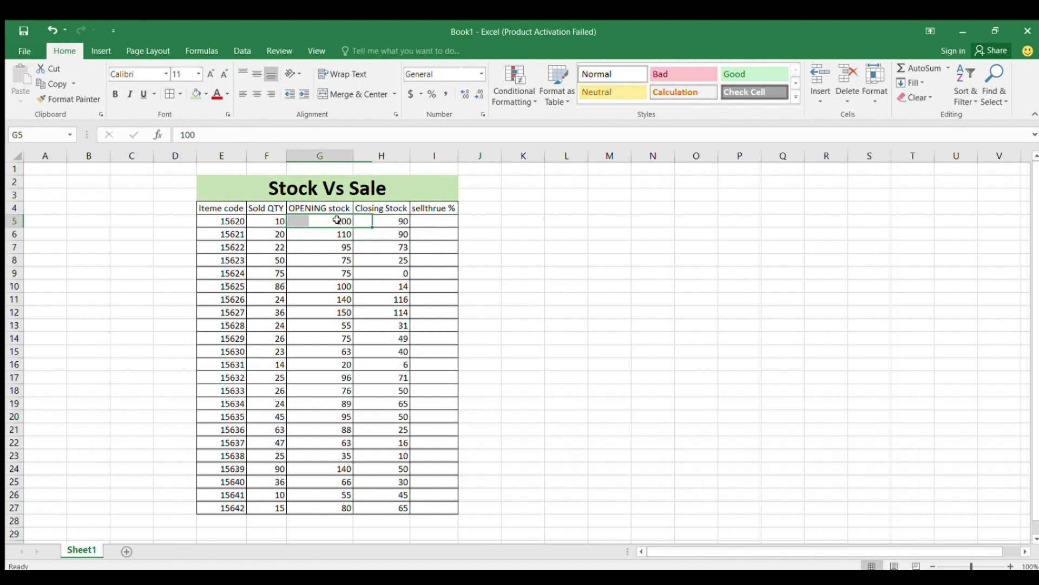
click(279, 221)
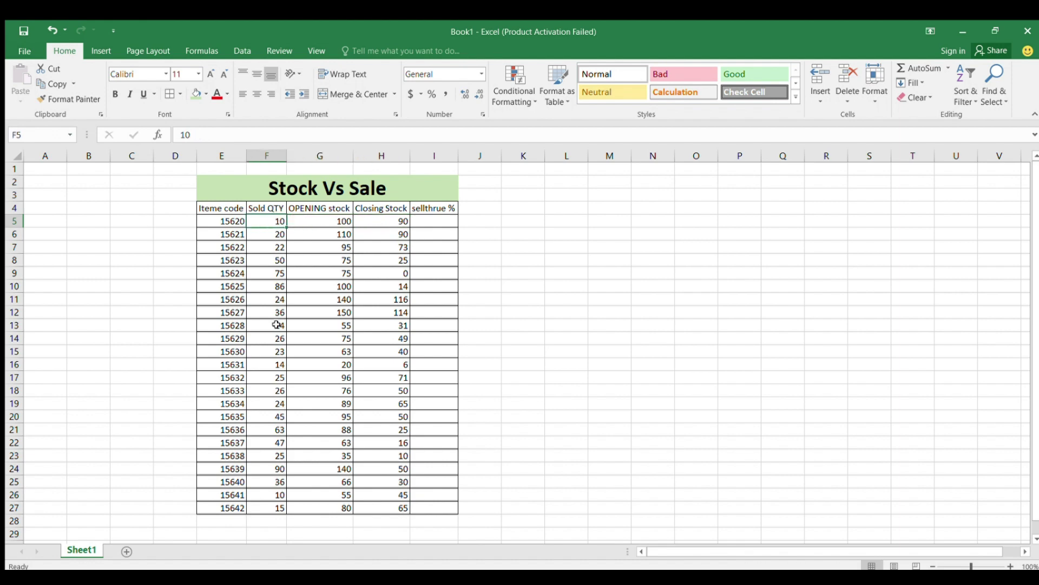
click(315, 223)
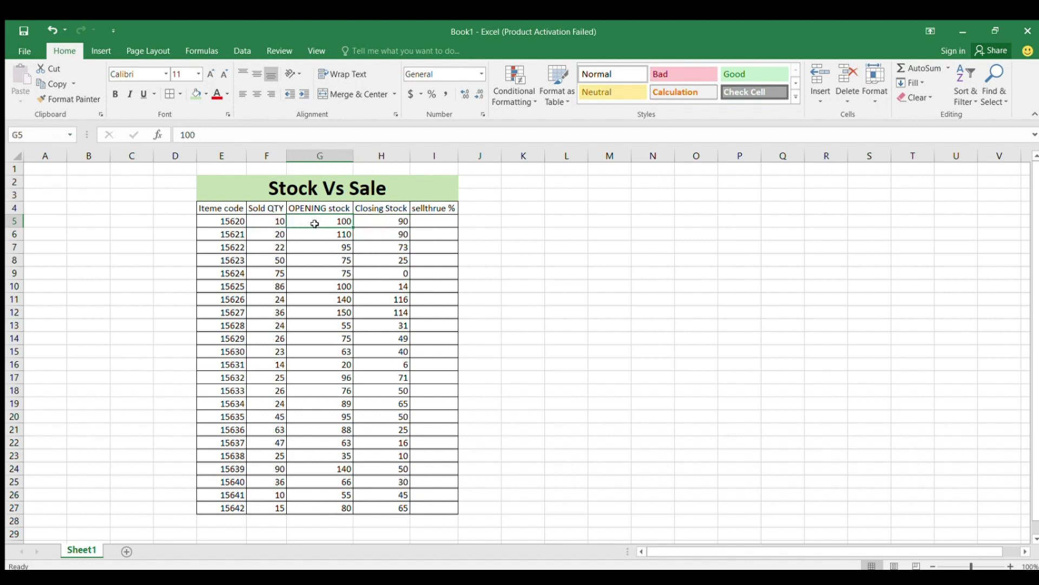
click(386, 219)
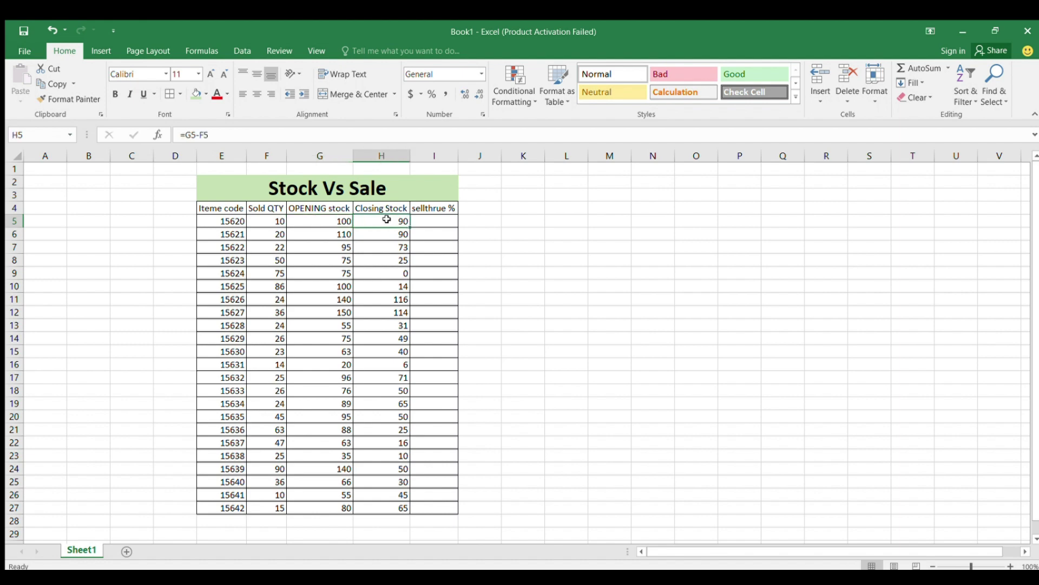
click(275, 222)
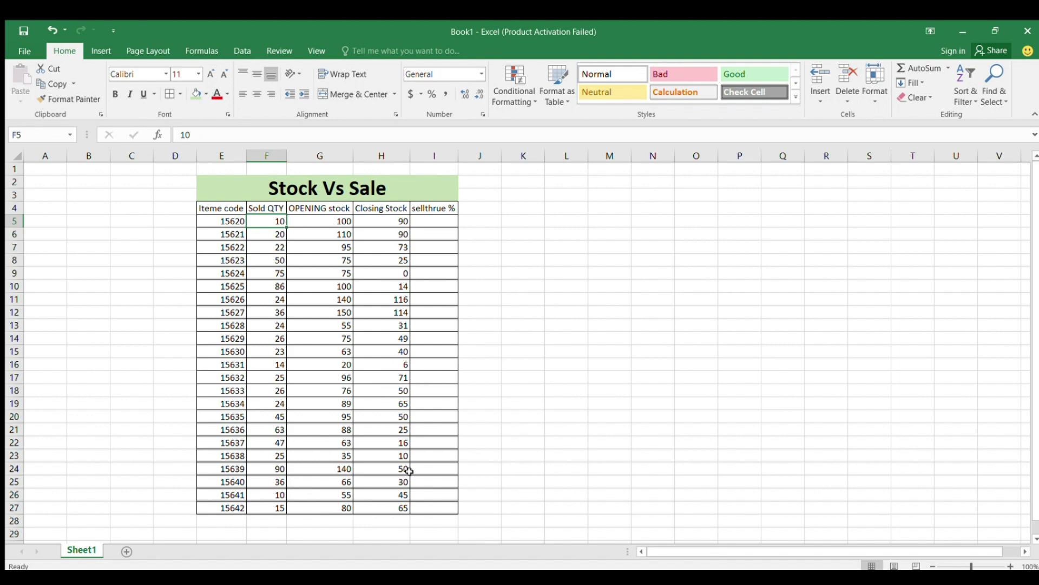
click(590, 379)
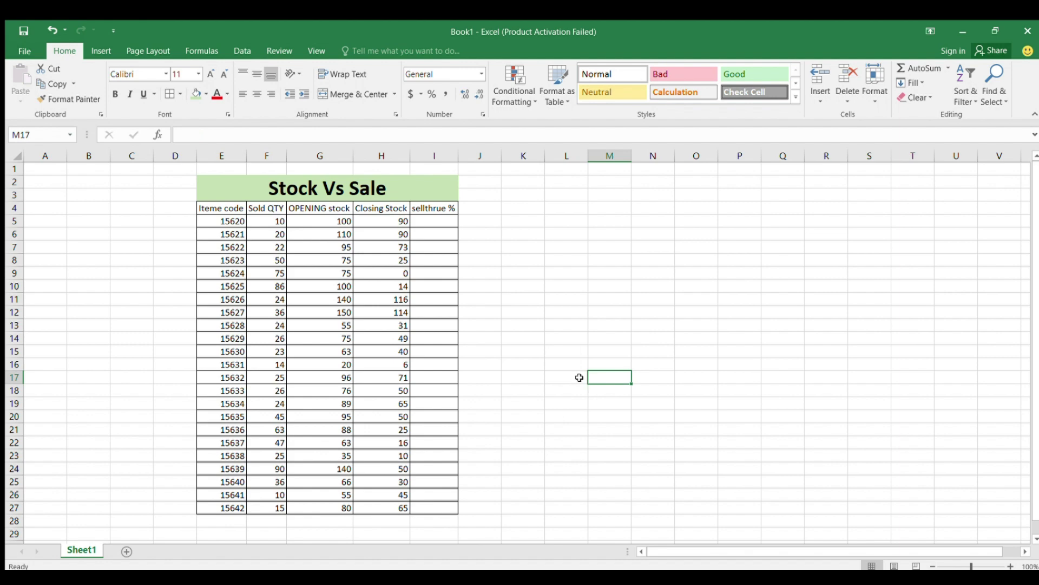
- Enter the sell-through formula =F5/G5*100 in cell I5 for the first item
click(428, 221)
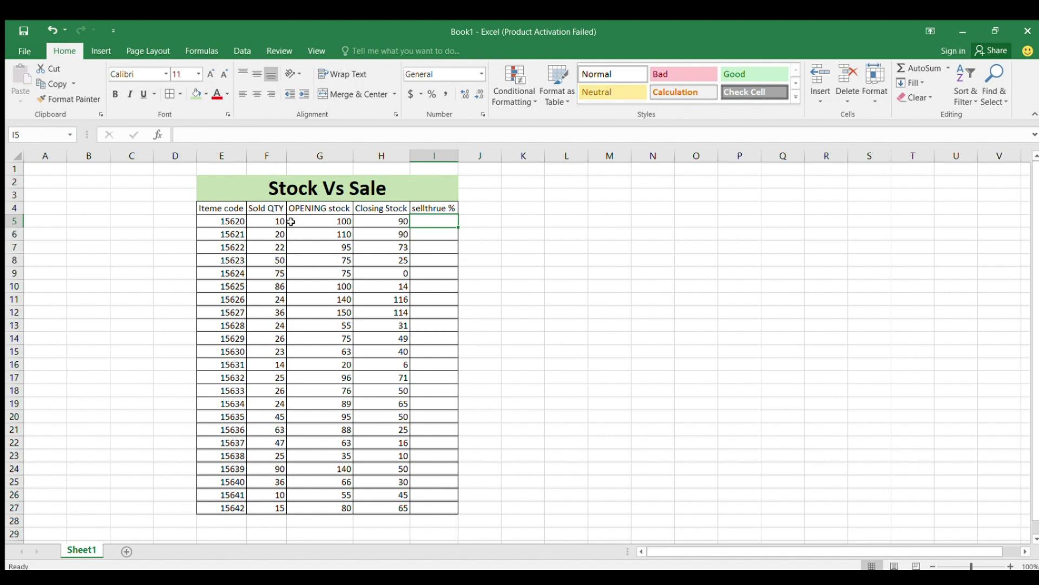
click(270, 220)
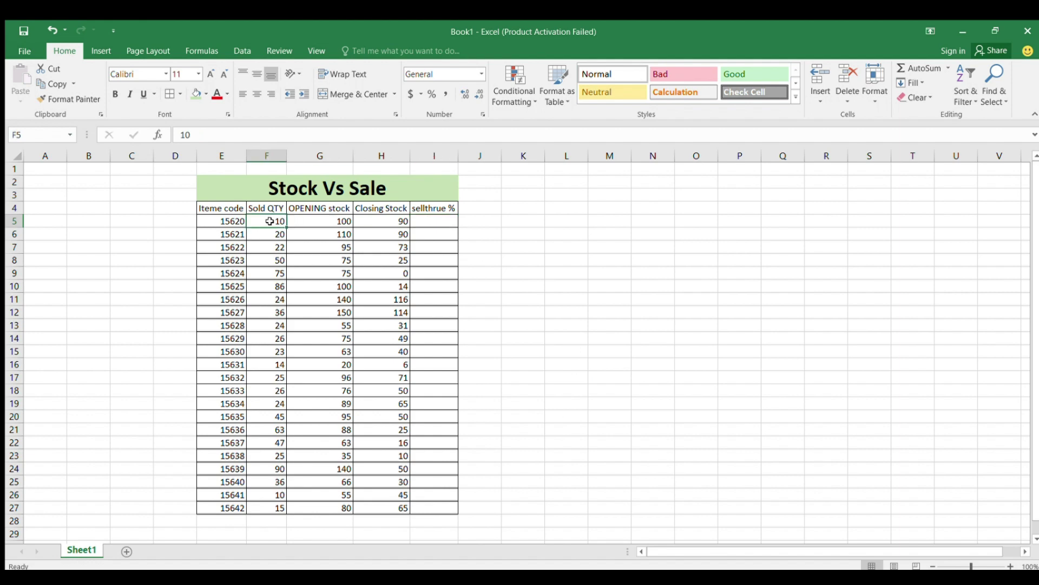
click(426, 224)
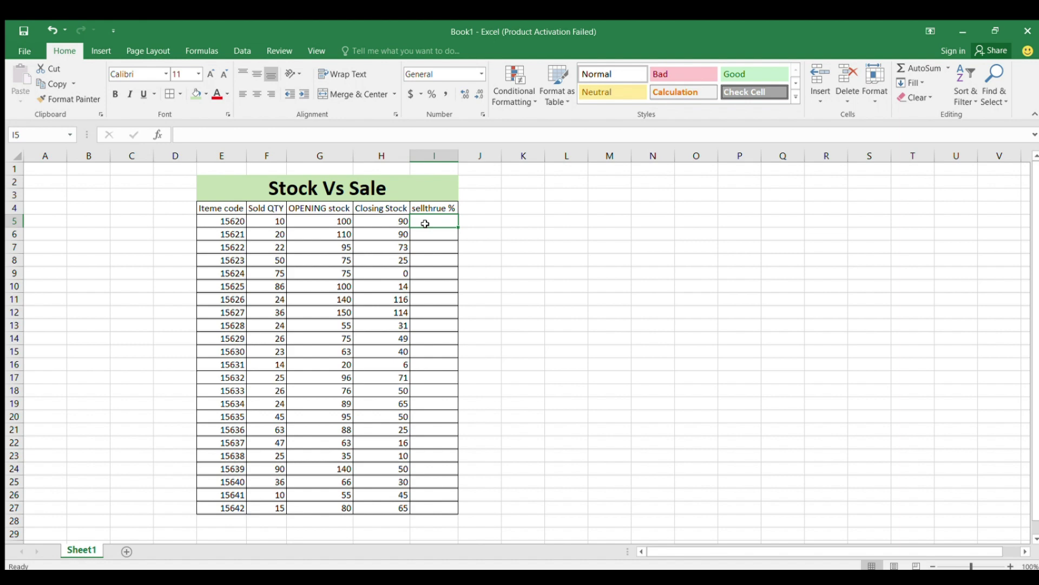
text(=)
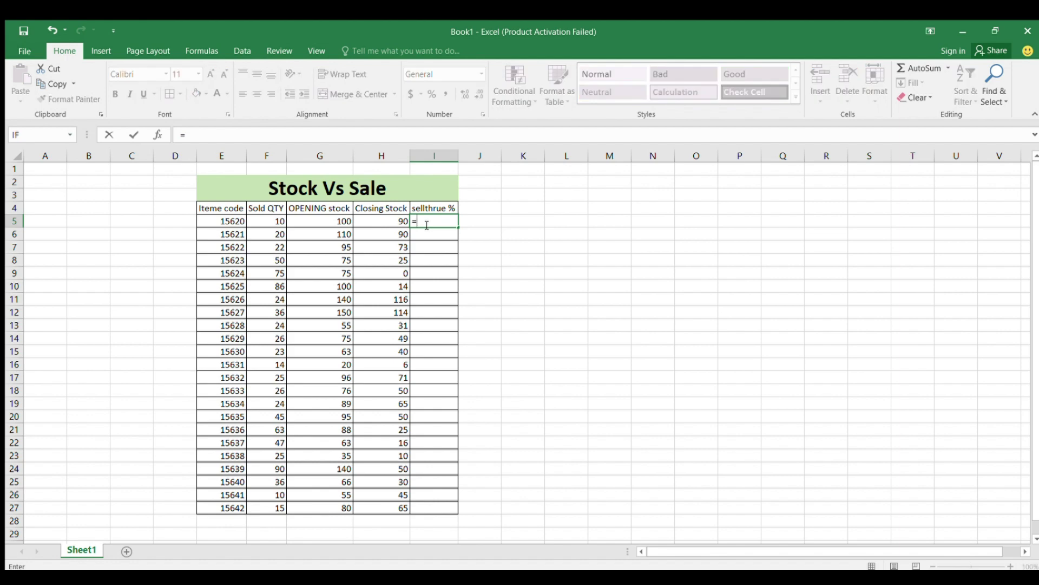
click(265, 221)
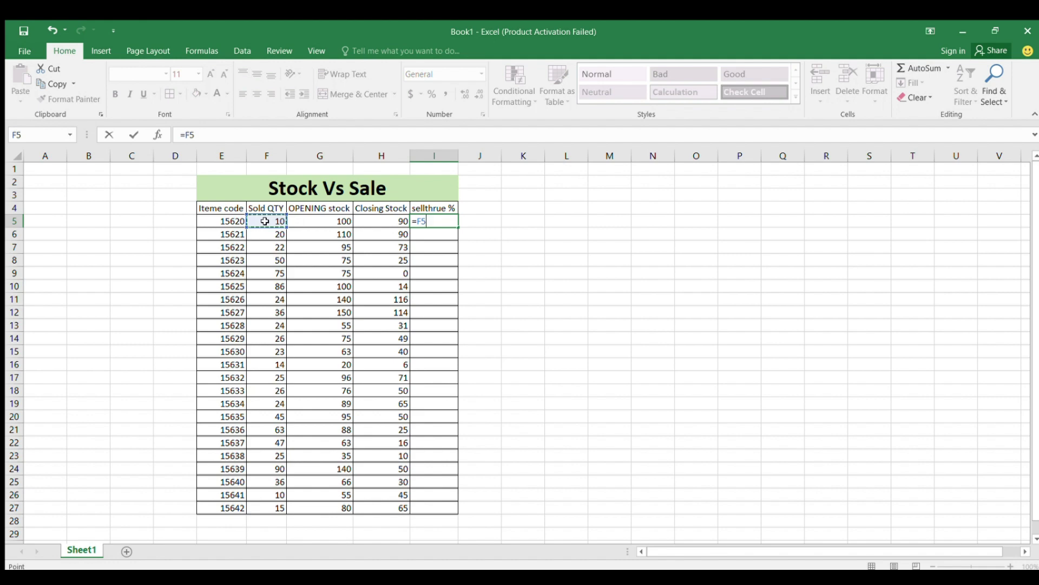
text(/)
click(318, 222)
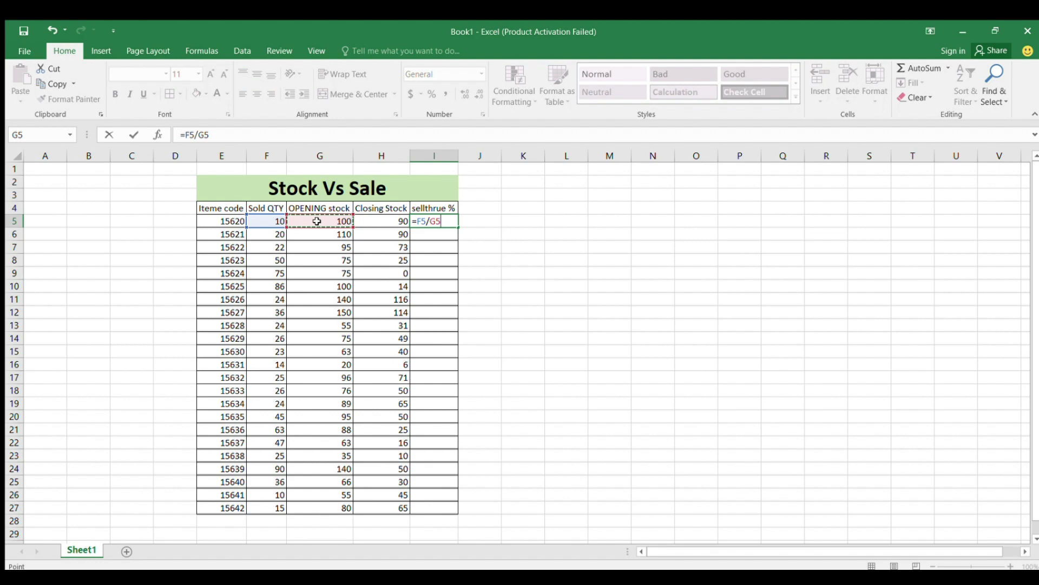
text(*100)
key(Return)
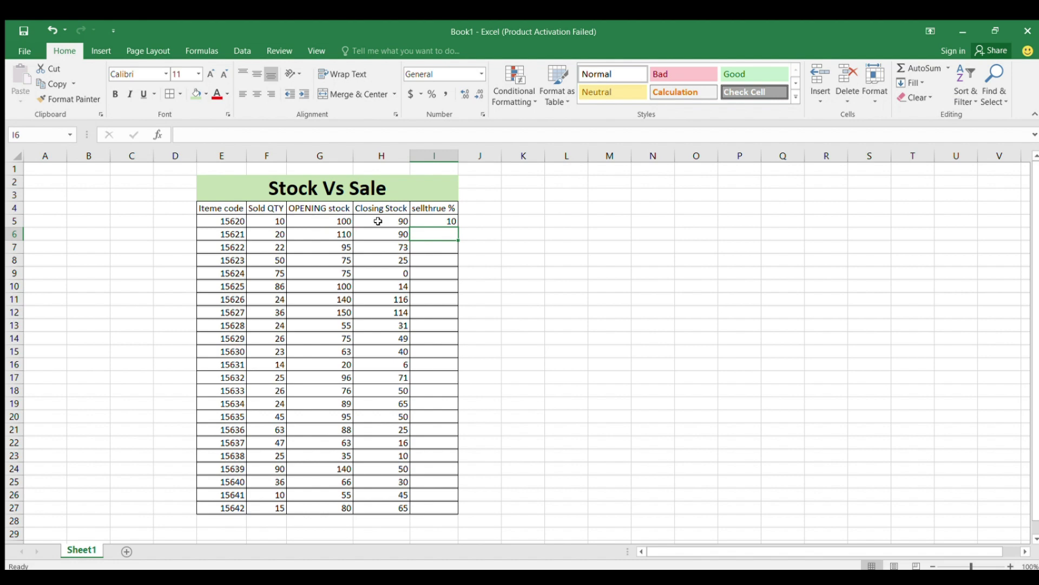
- Fill the sell-through formula from I5 down to I27 and format the results as numbers with one decimal place
click(427, 222)
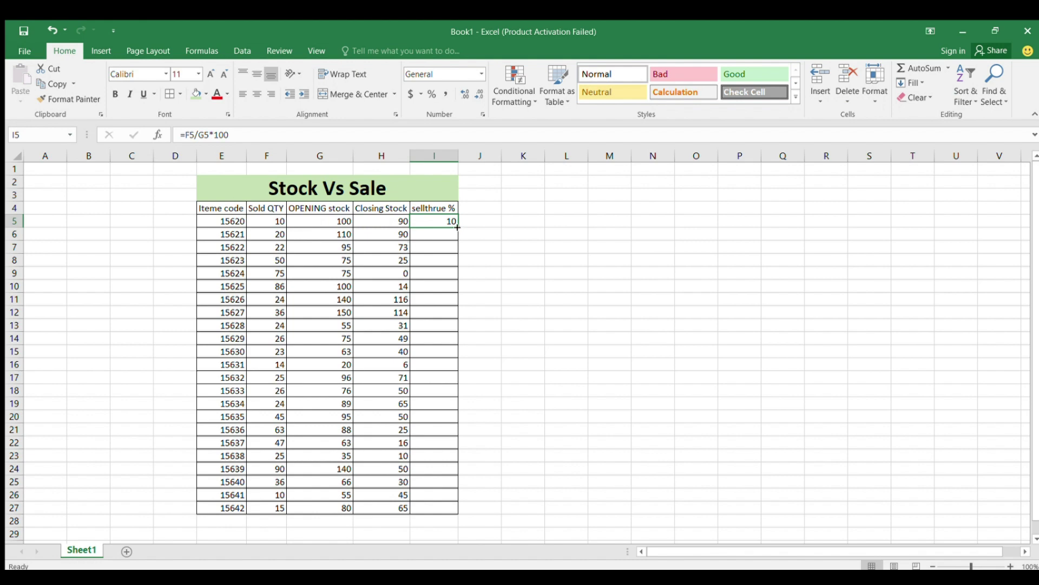
drag(458, 227, 466, 512)
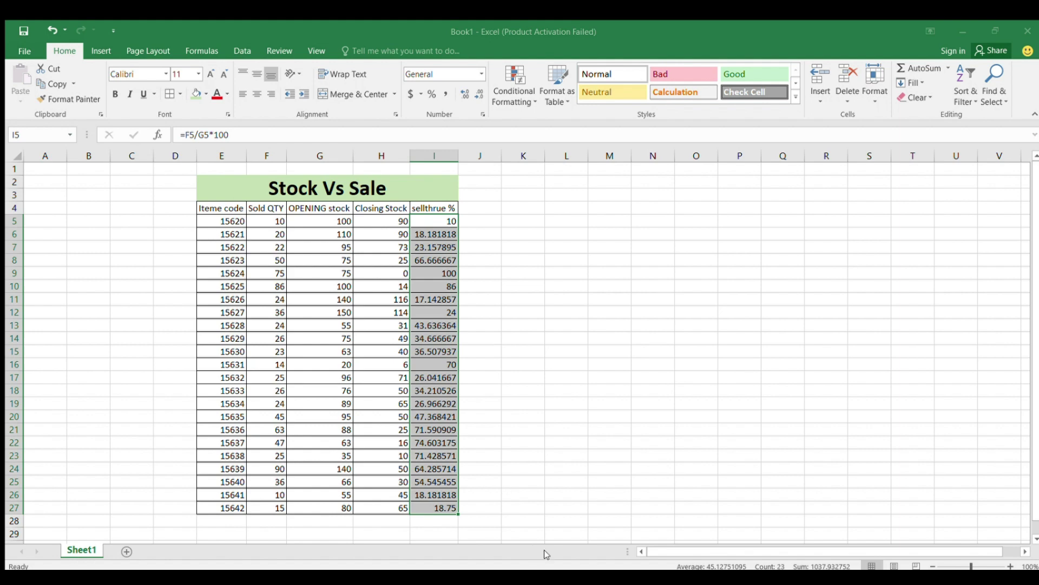
key(Return)
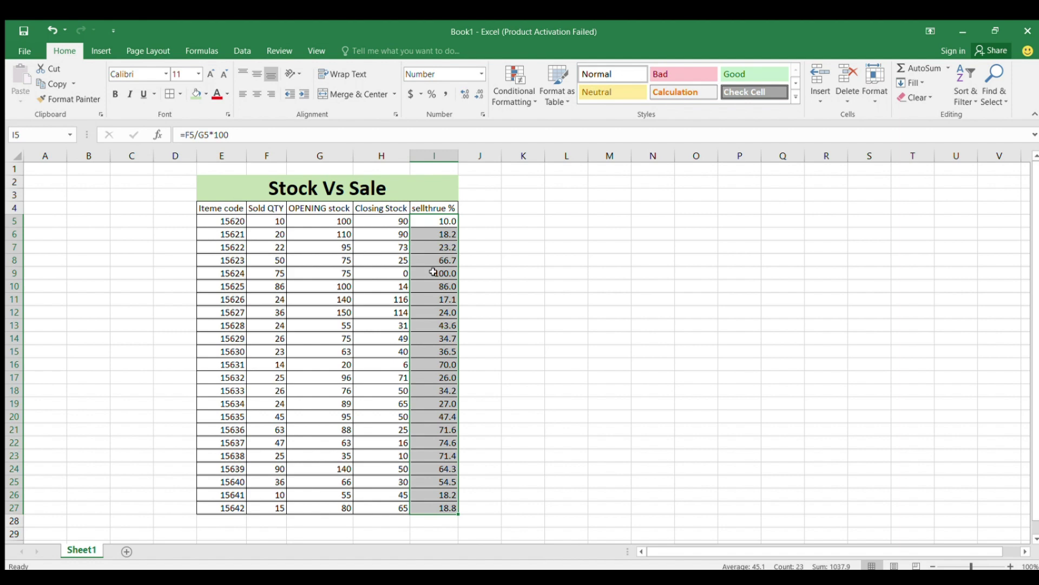
click(434, 235)
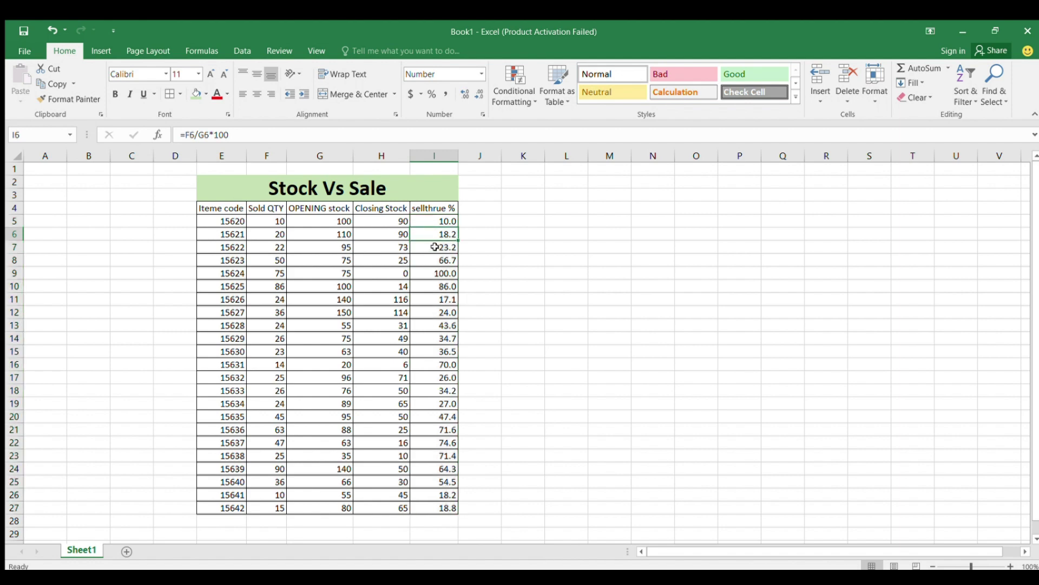
click(435, 247)
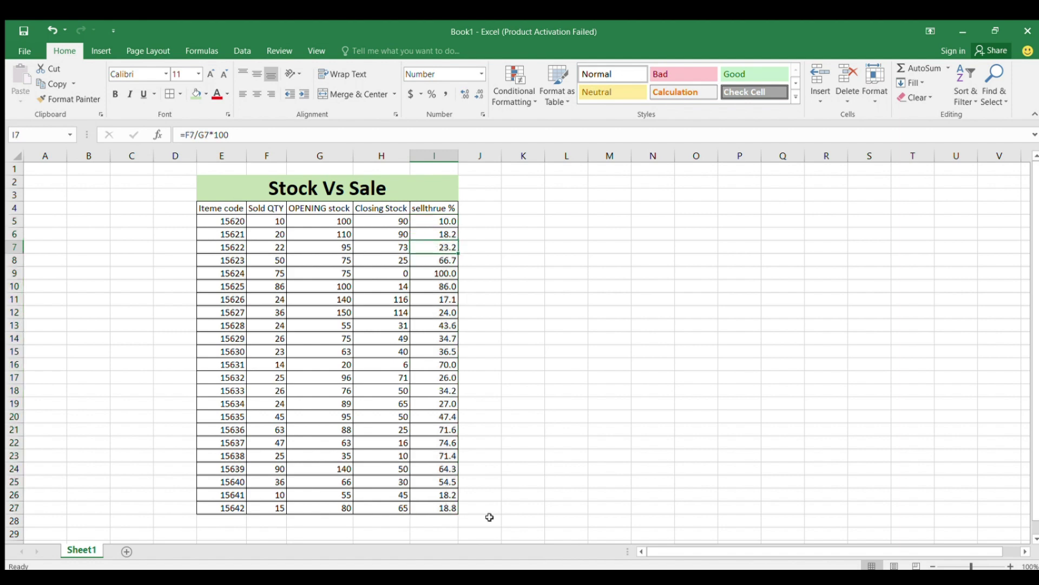
click(680, 350)
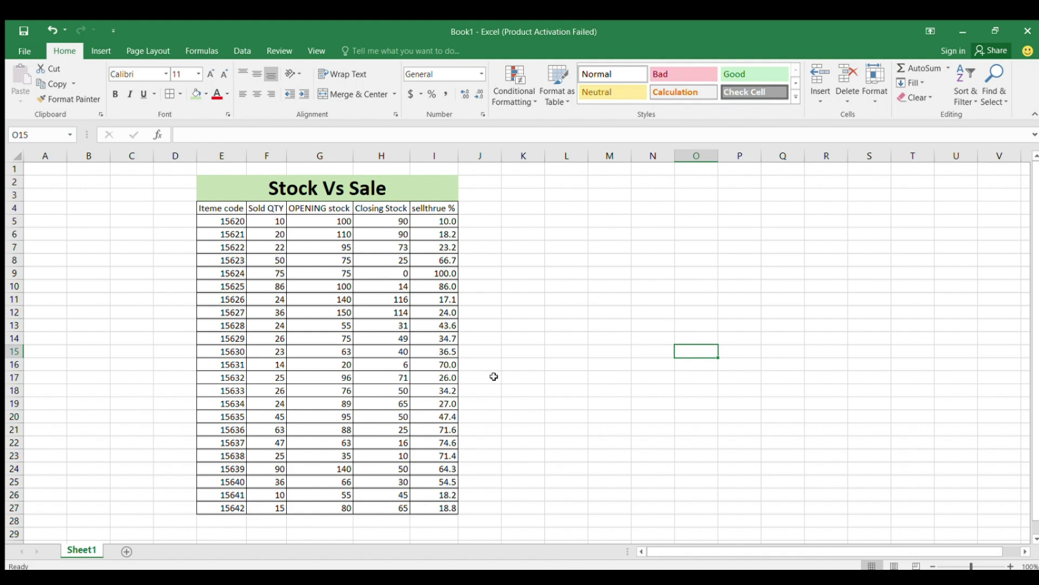
- Highlight the sell-through cell I9 of item 15624 with a red fill and check that row's closing stock, opening stock and sold quantity
click(440, 269)
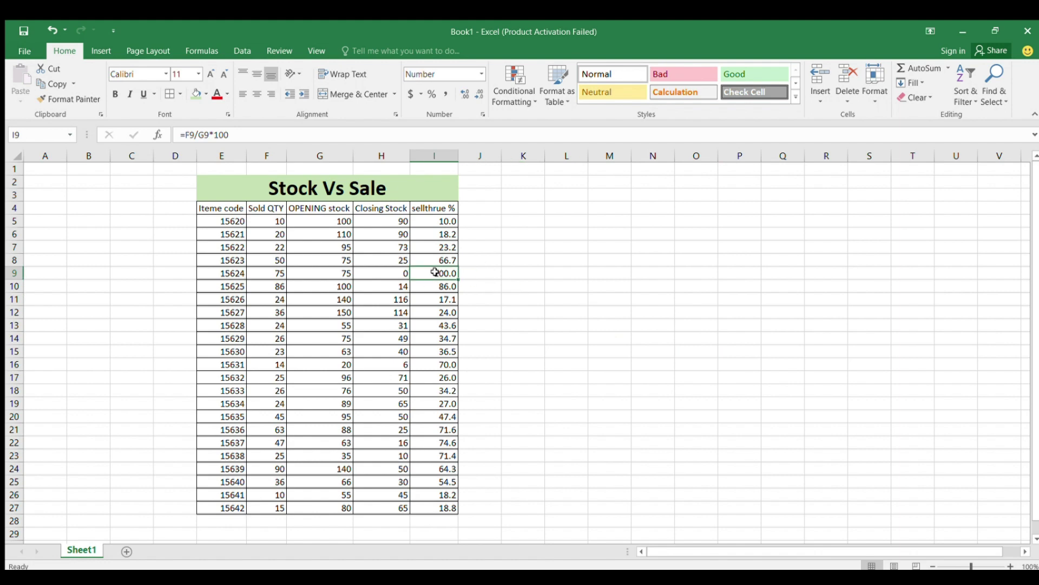
click(201, 95)
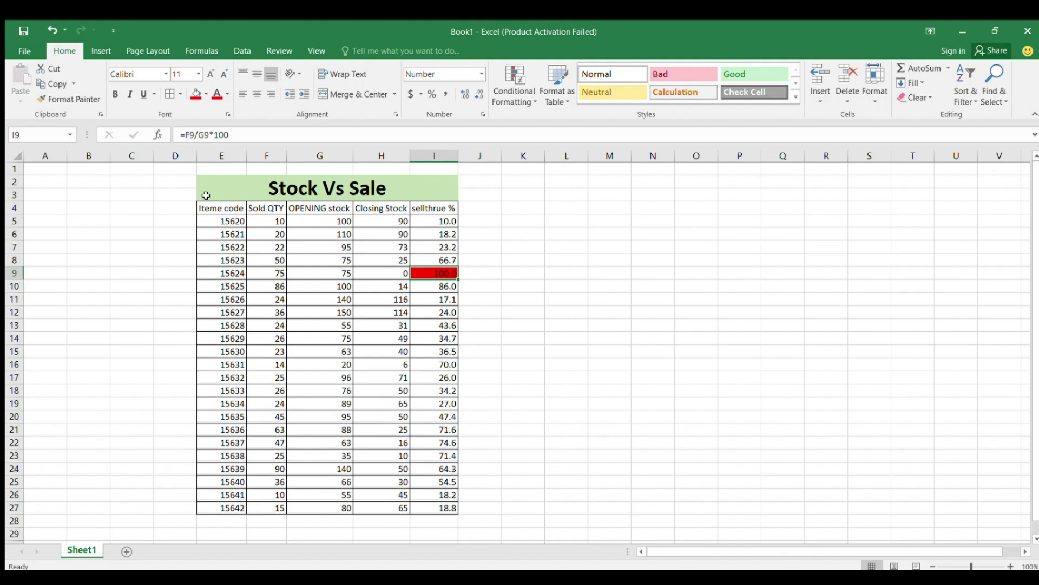
click(384, 273)
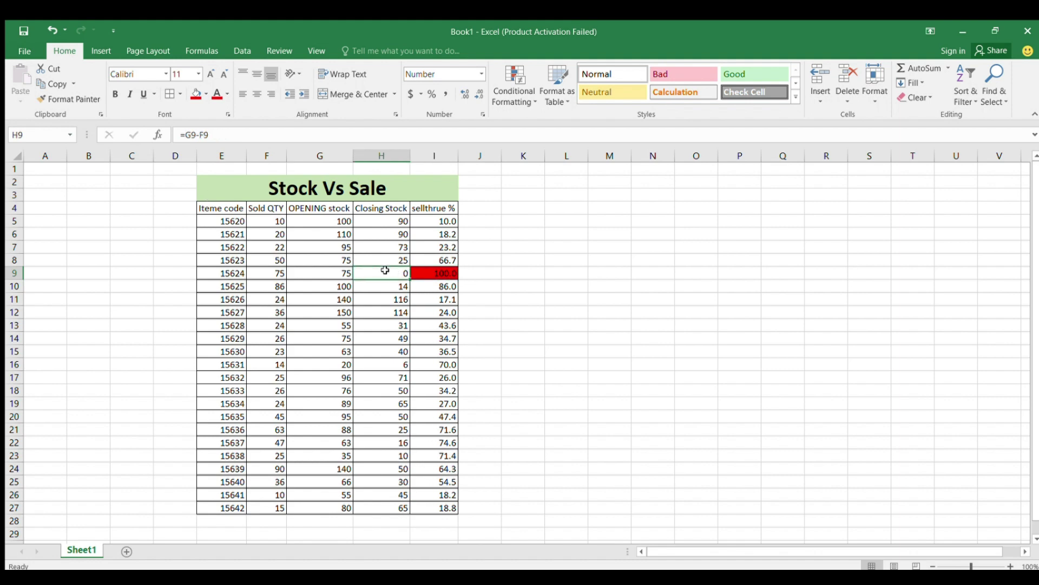
click(331, 269)
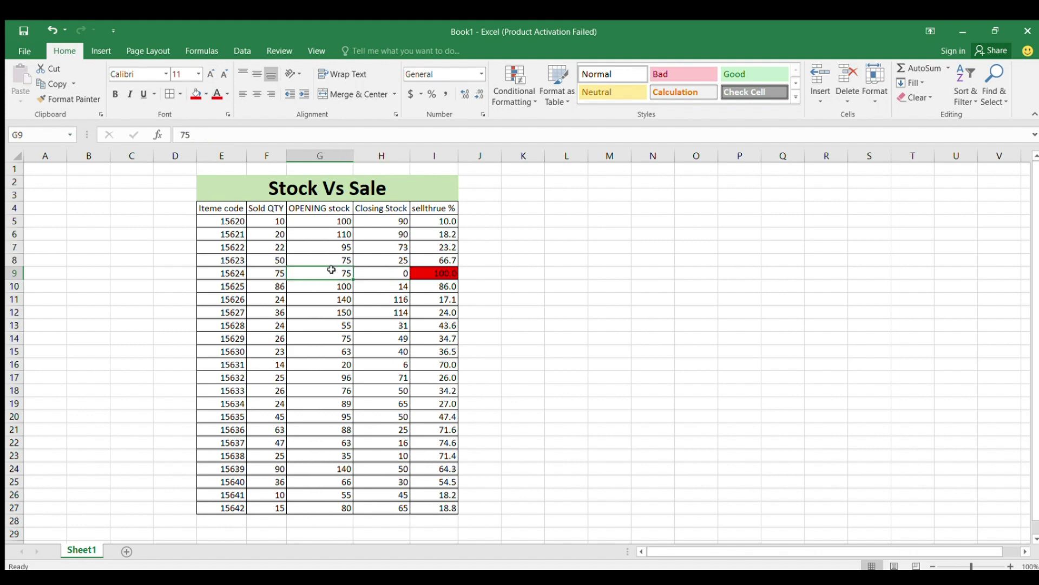
click(270, 273)
click(449, 273)
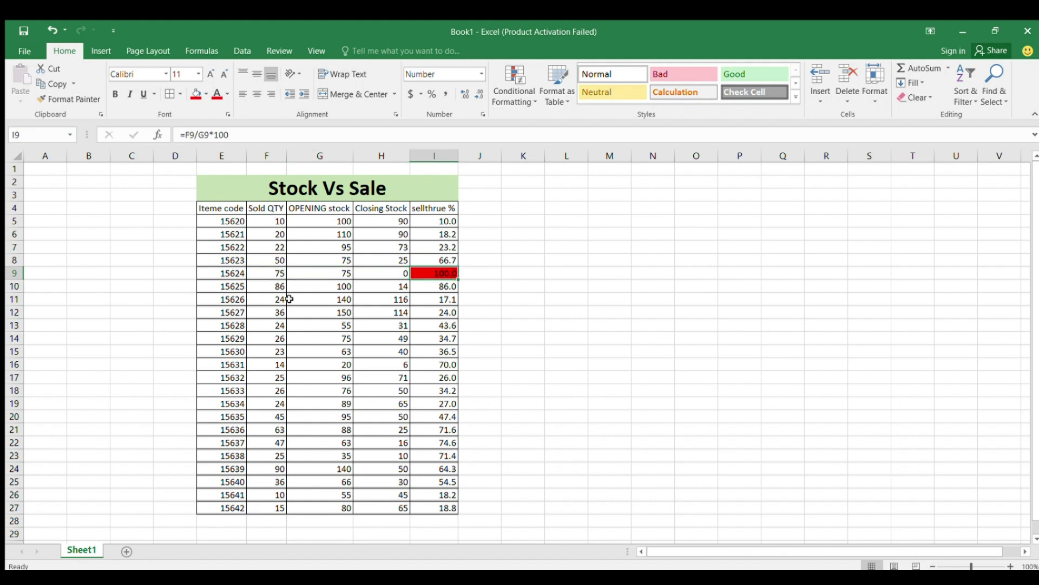
- Check the stock and sales figures of item 15625 and highlight its sell-through cell I10 with a red fill
click(434, 289)
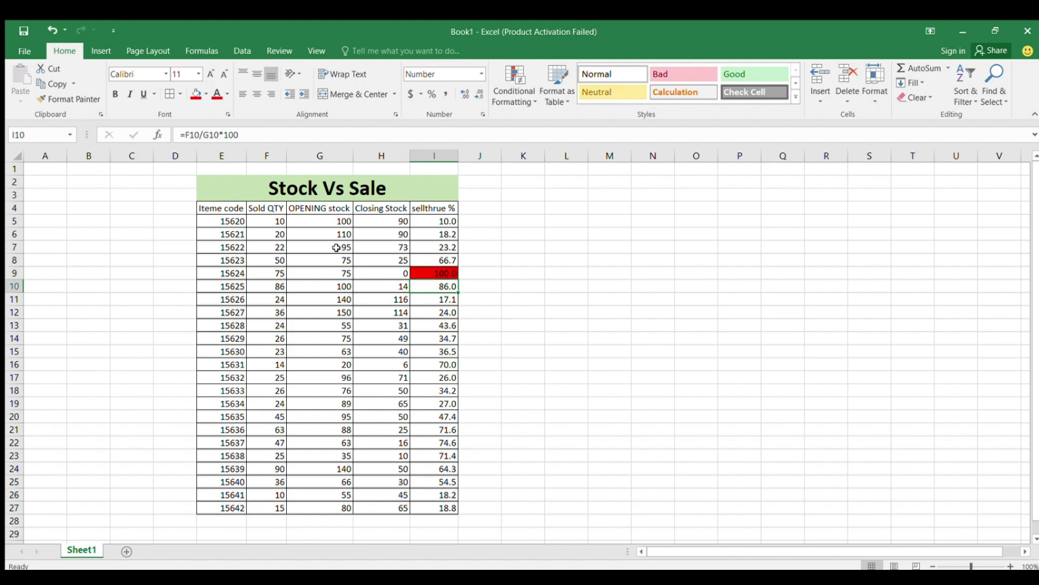
click(339, 289)
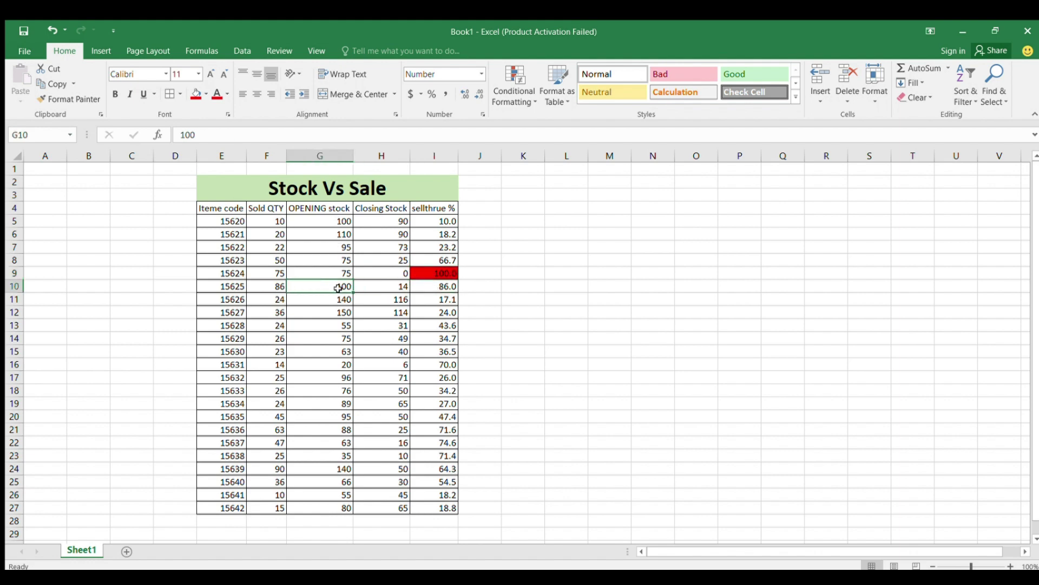
click(401, 288)
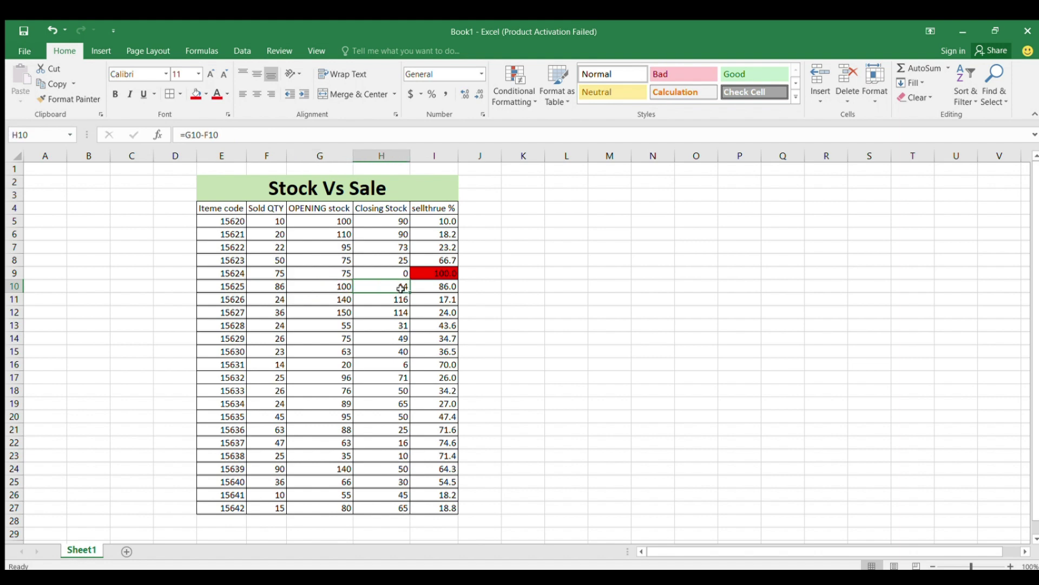
click(273, 288)
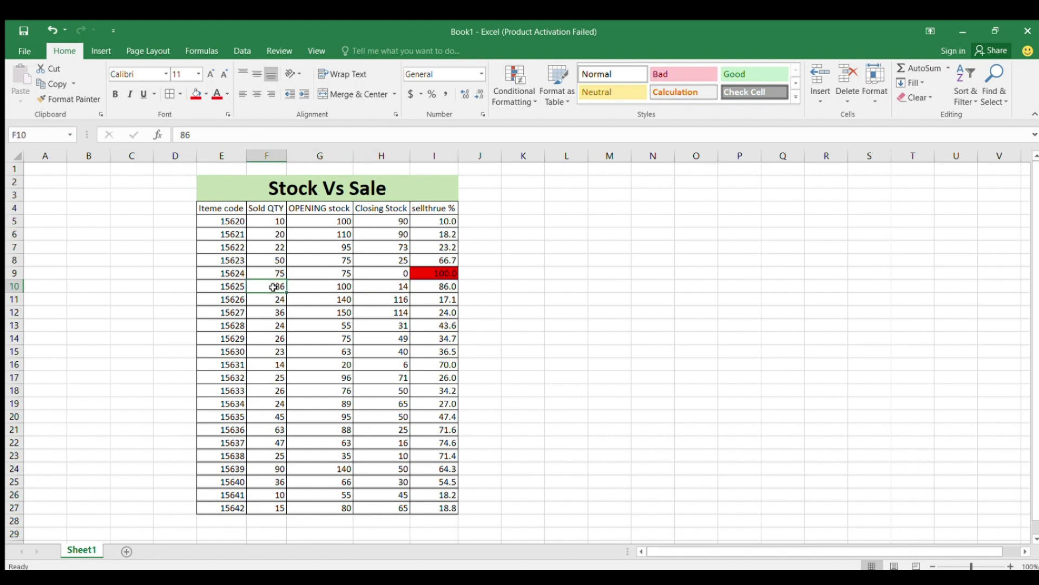
click(432, 286)
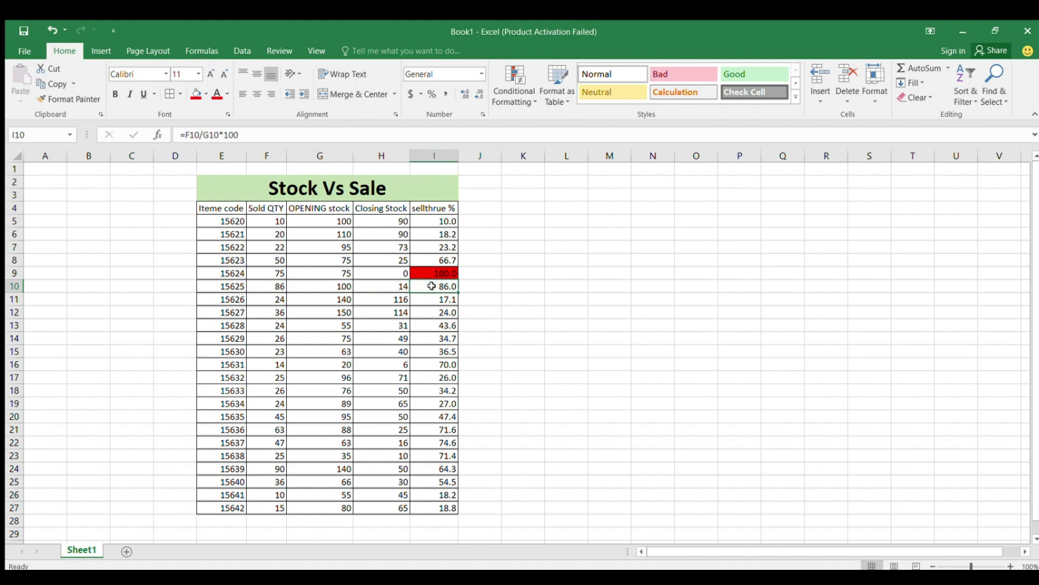
click(196, 95)
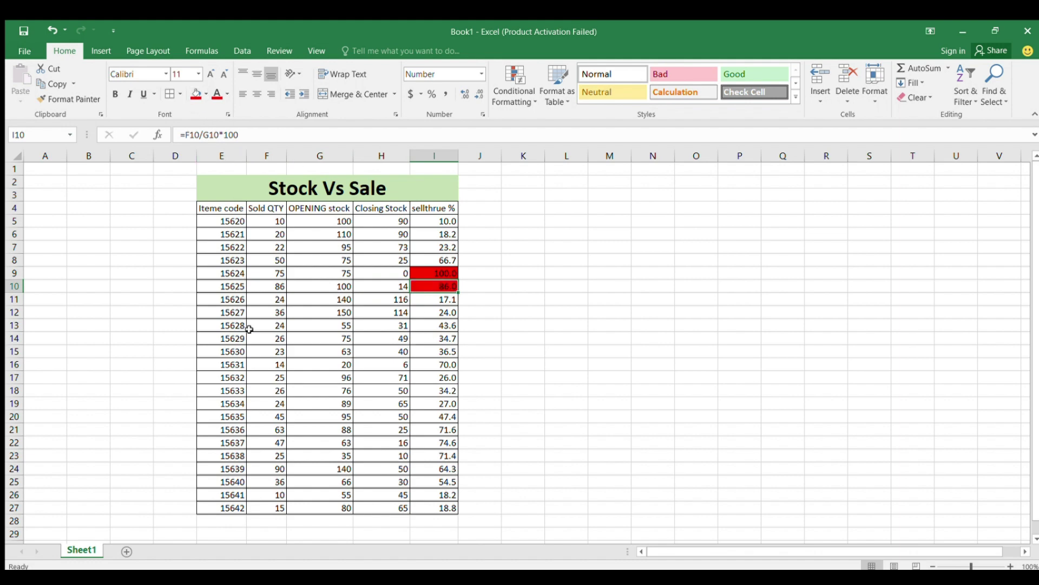
- Highlight the sell-through cell I12 of item 15627 with a yellow fill
click(431, 312)
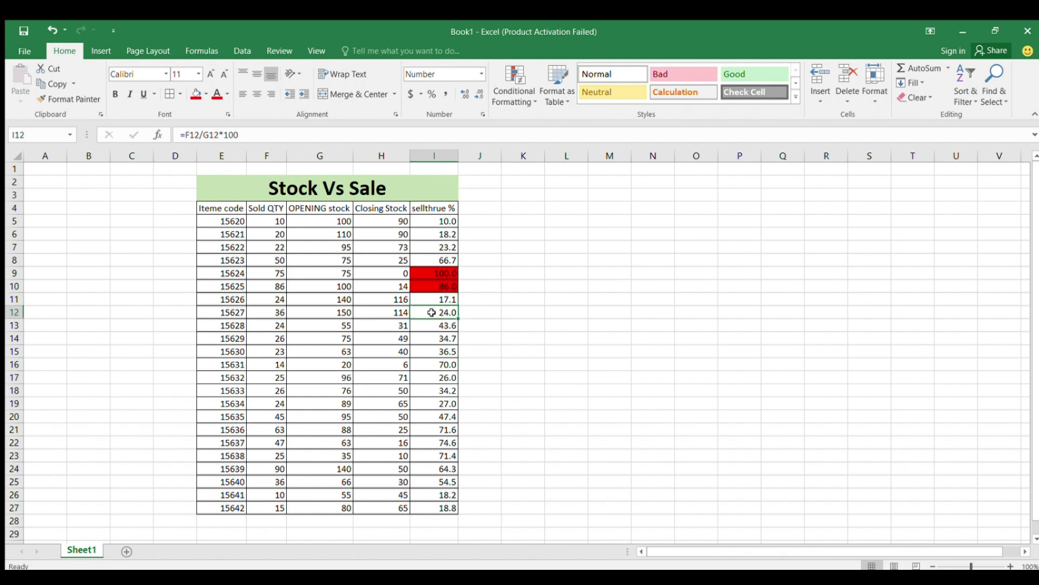
click(197, 94)
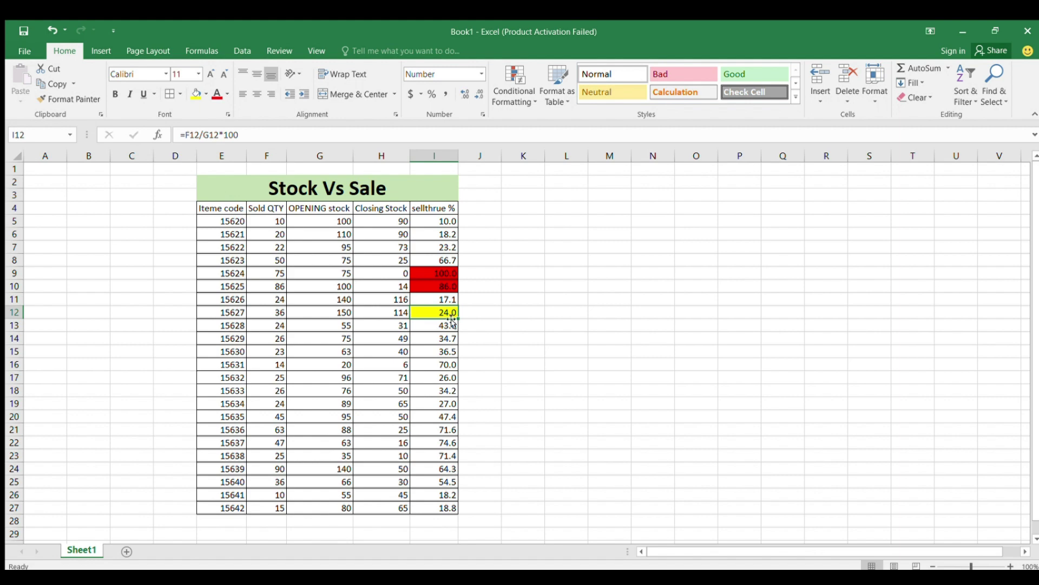
click(478, 313)
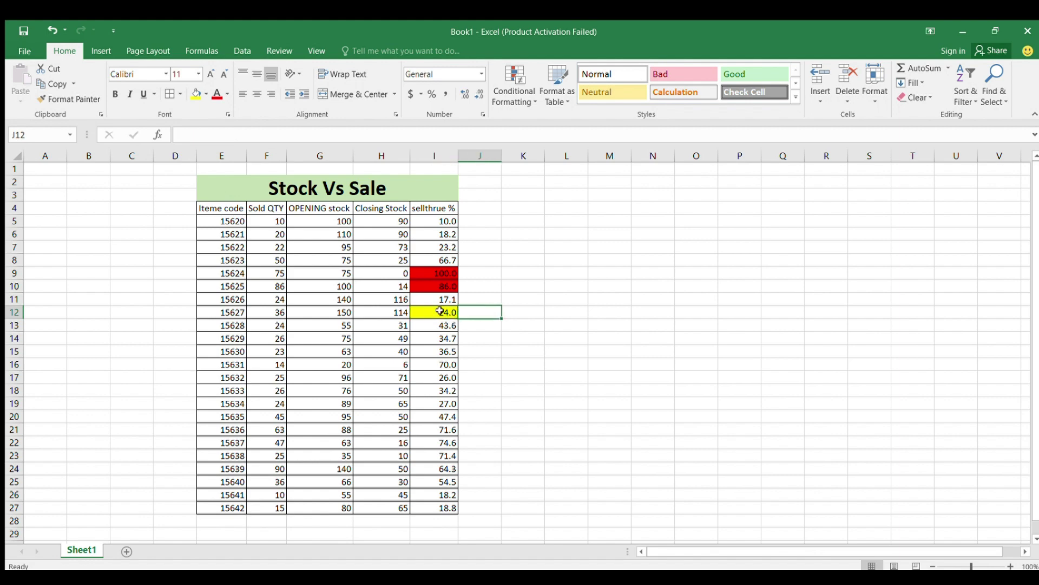
click(439, 312)
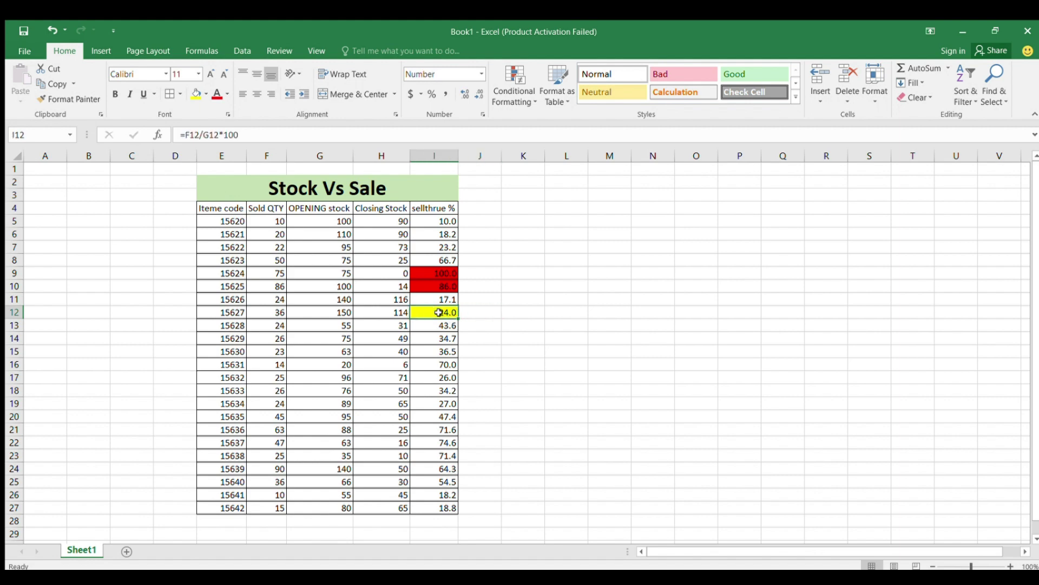
click(478, 312)
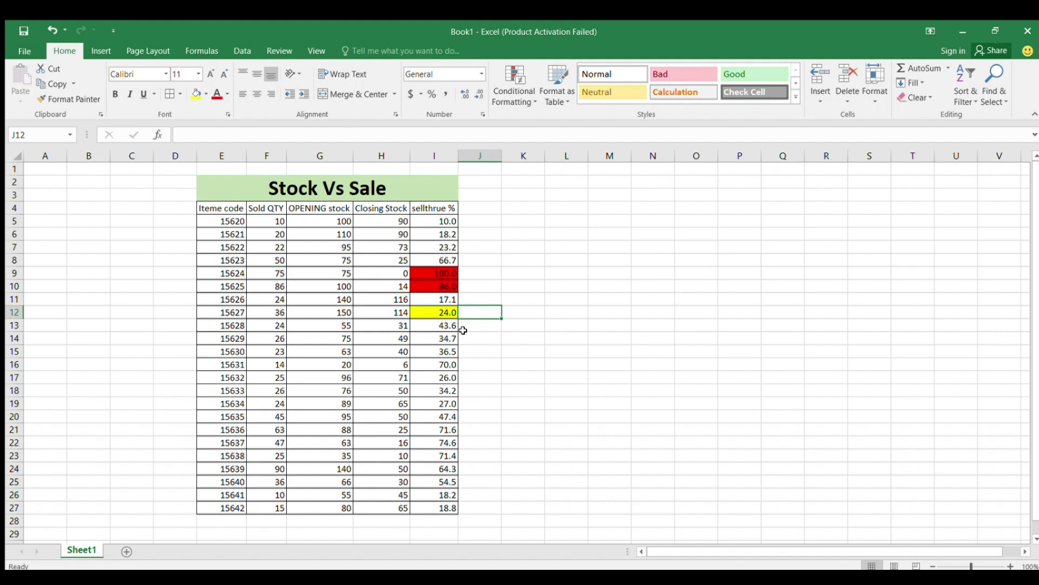
click(434, 312)
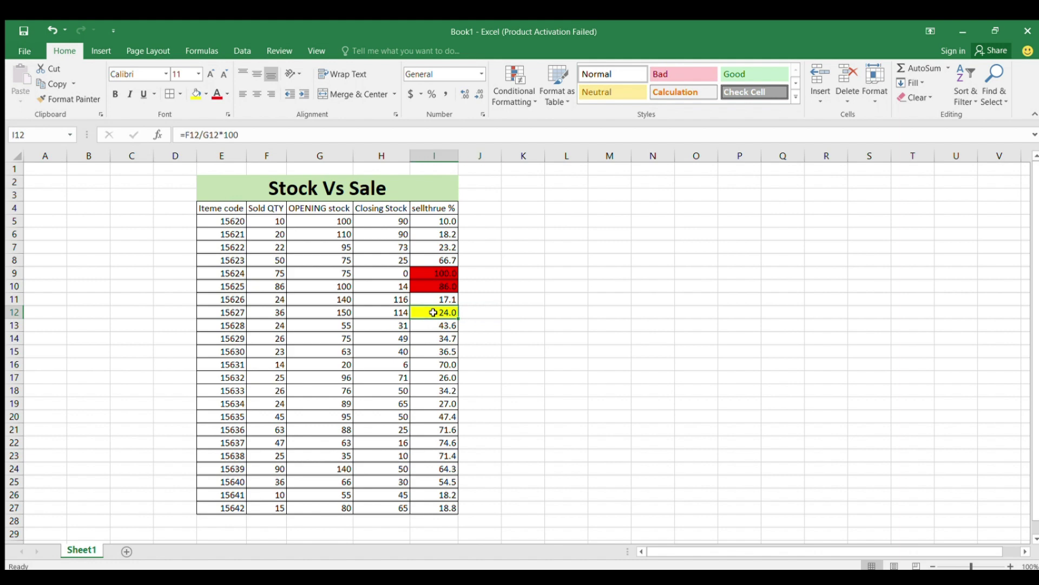
- Examine the sell-through percentages of further items in column I, between rows 14 and 22
click(439, 352)
click(440, 337)
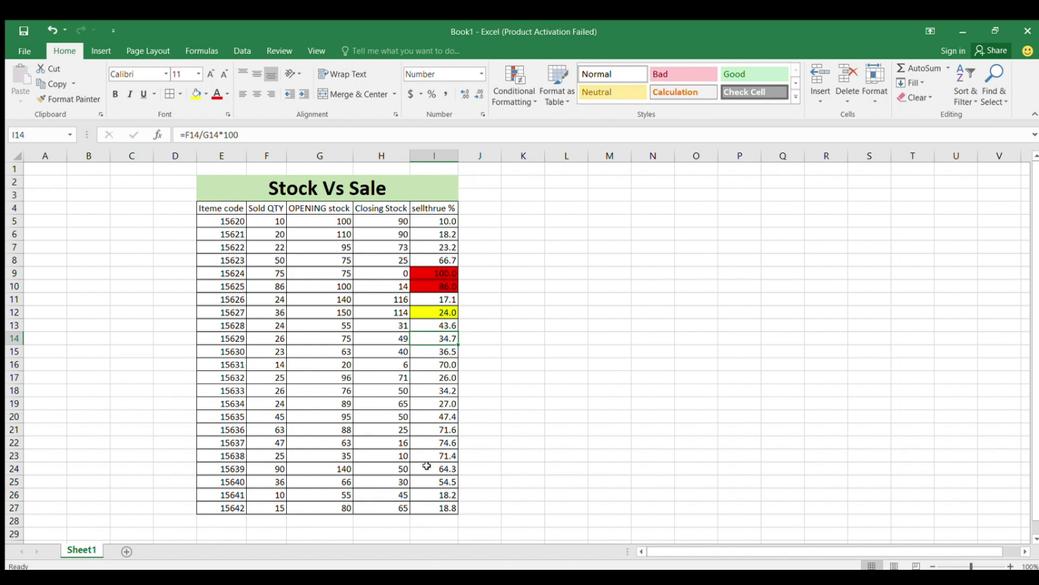
click(434, 364)
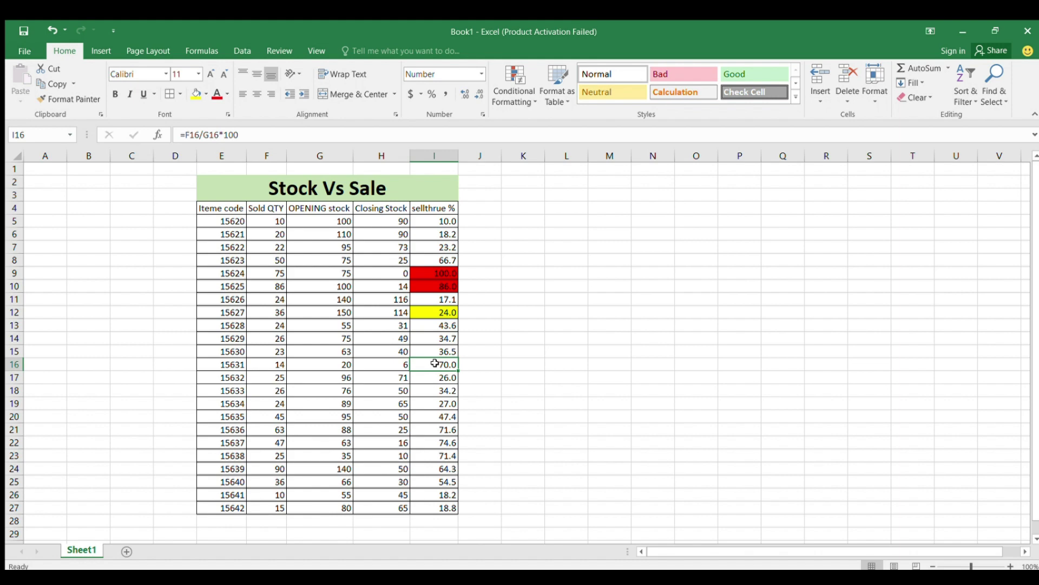
click(435, 432)
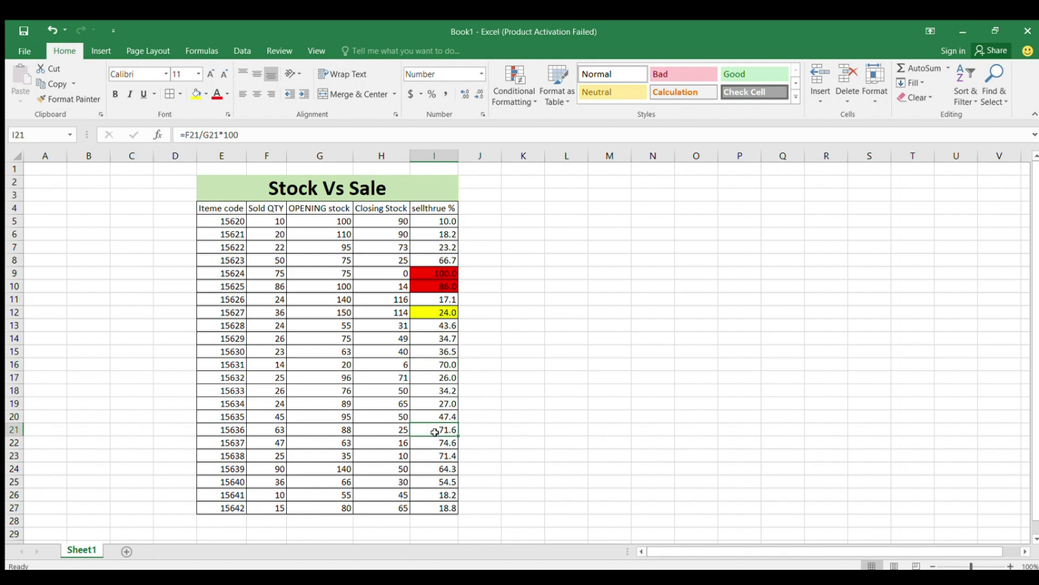
click(433, 444)
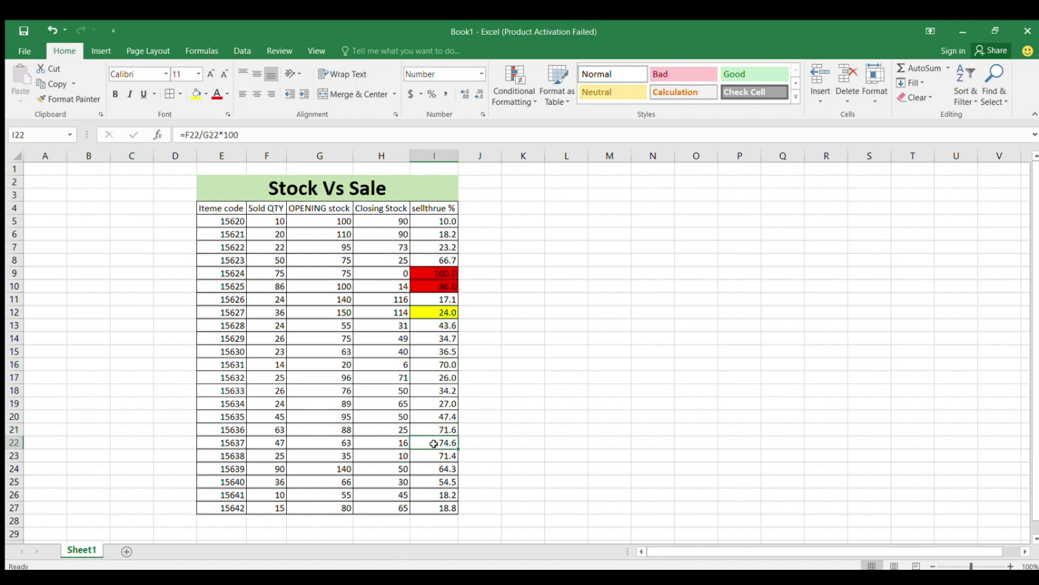